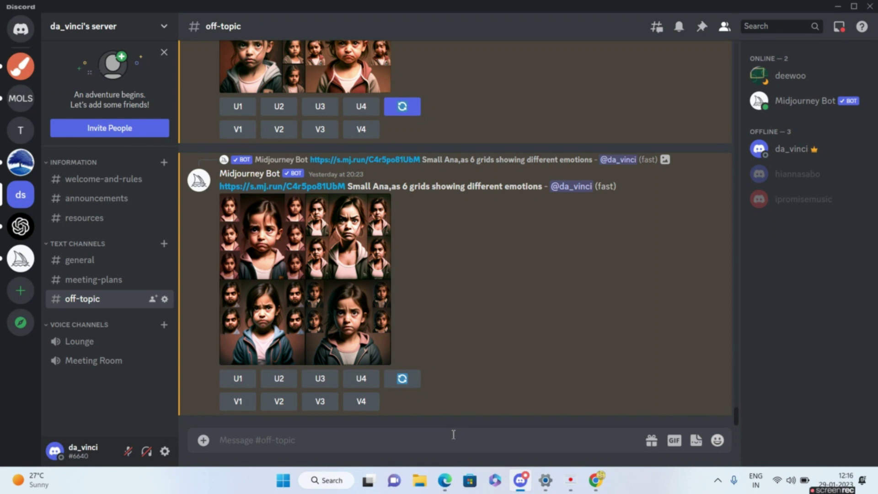
- Run /imagine with the saved blonde leather-jacket prompt, prefixed with 'Ana as'
{"action": "type", "text": "/imag"}
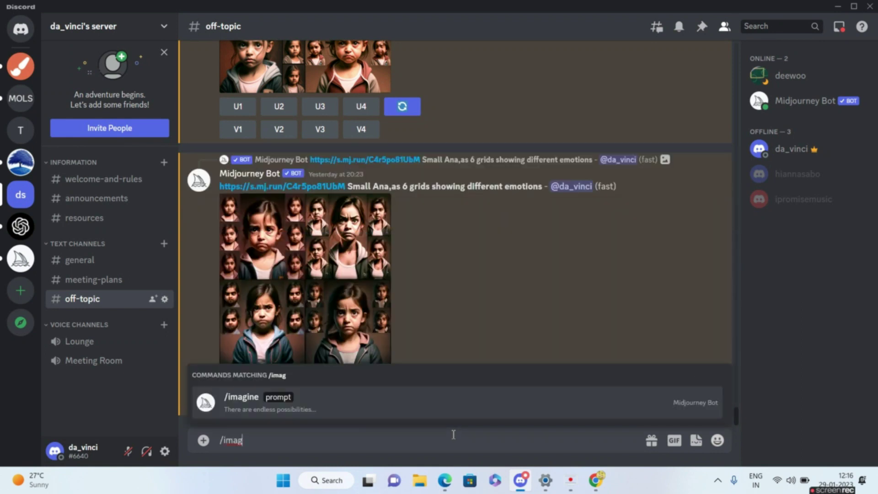
{"action": "key", "text": "Tab"}
{"action": "type", "text": "stunning woman with long, wavy blonde hair, bright blue eyes, wearing leather jacket and pants, realistic webtoon style"}
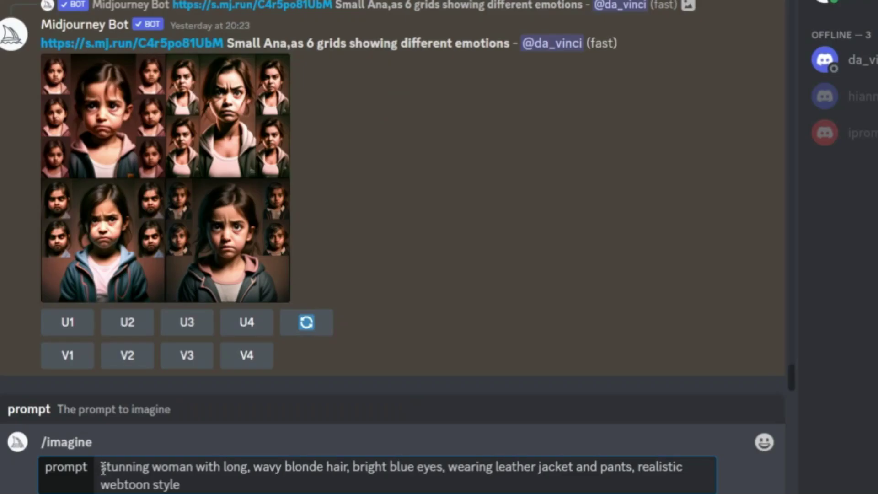
{"action": "left_click_drag", "start_coordinate": [103, 467], "coordinate": [247, 467]}
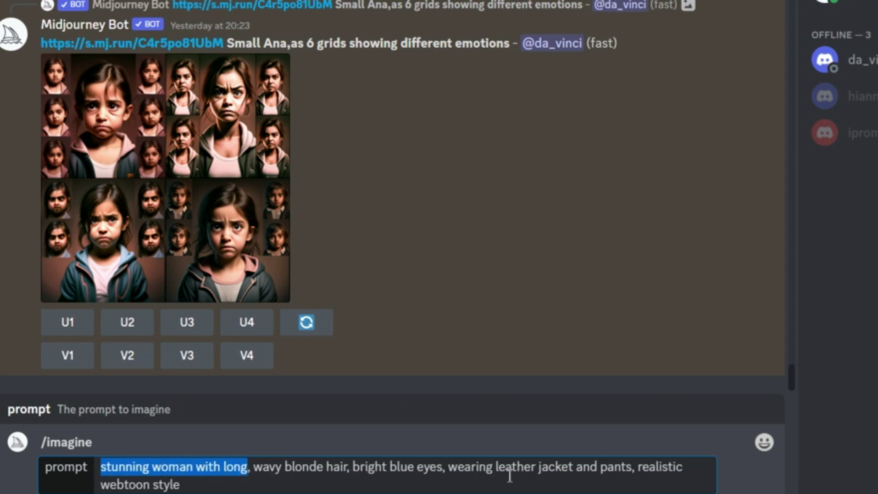
{"action": "left_click_drag", "start_coordinate": [505, 467], "coordinate": [622, 473]}
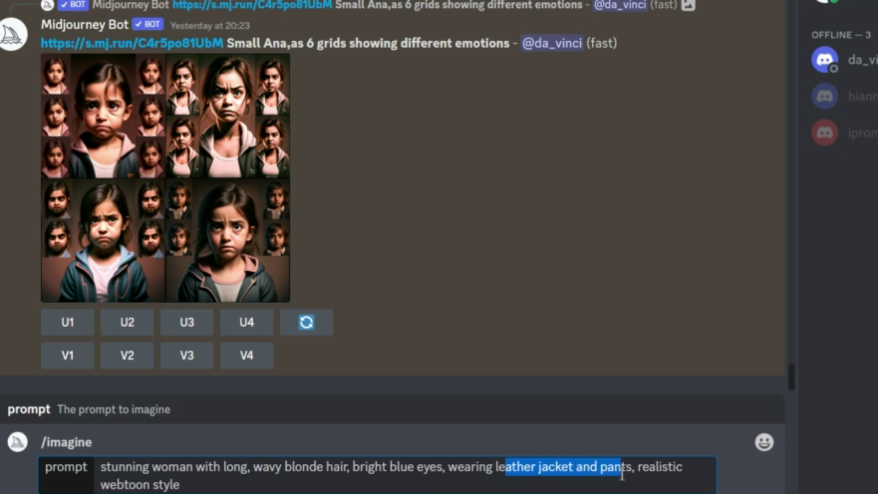
{"action": "left_click", "coordinate": [102, 467]}
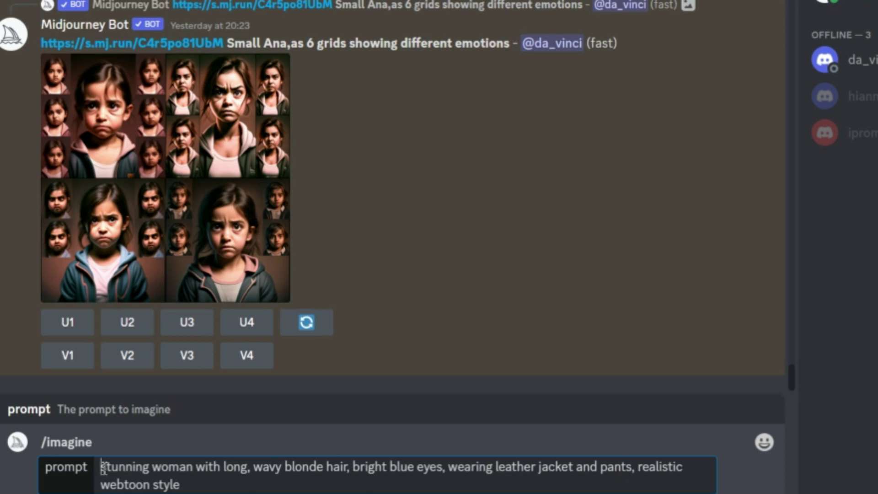
{"action": "type", "text": "Ana "}
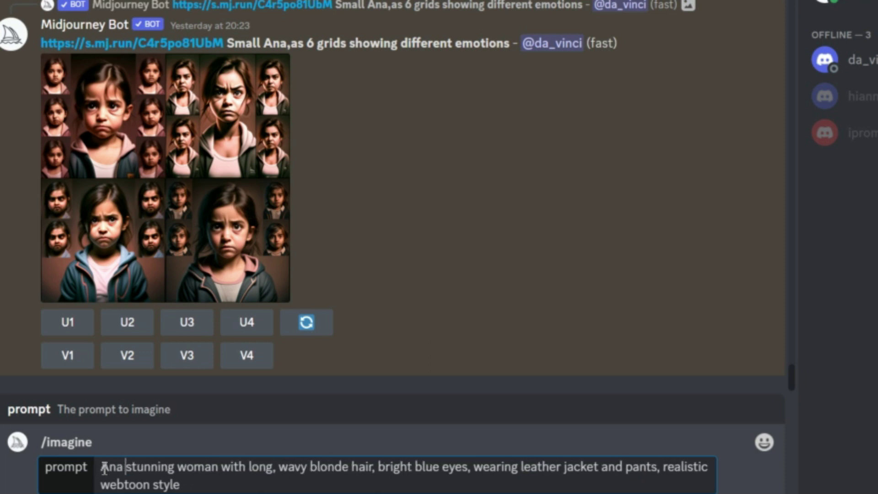
{"action": "type", "text": "as"}
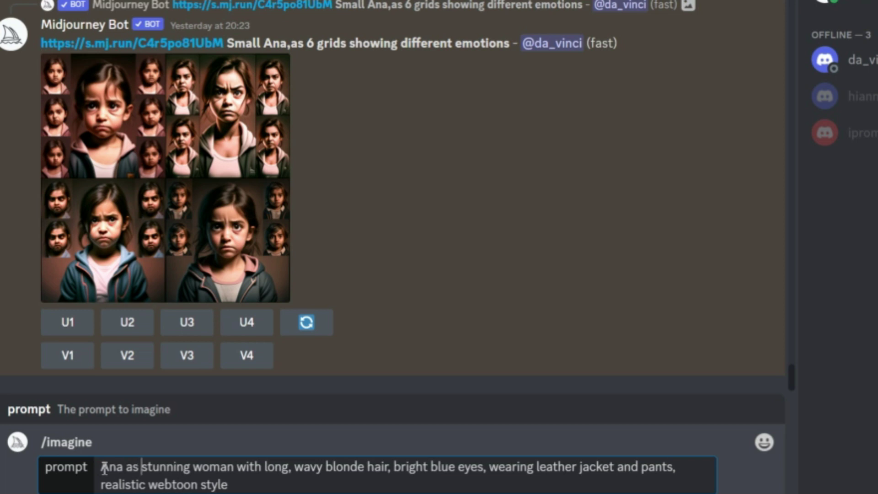
{"action": "key", "text": "Return"}
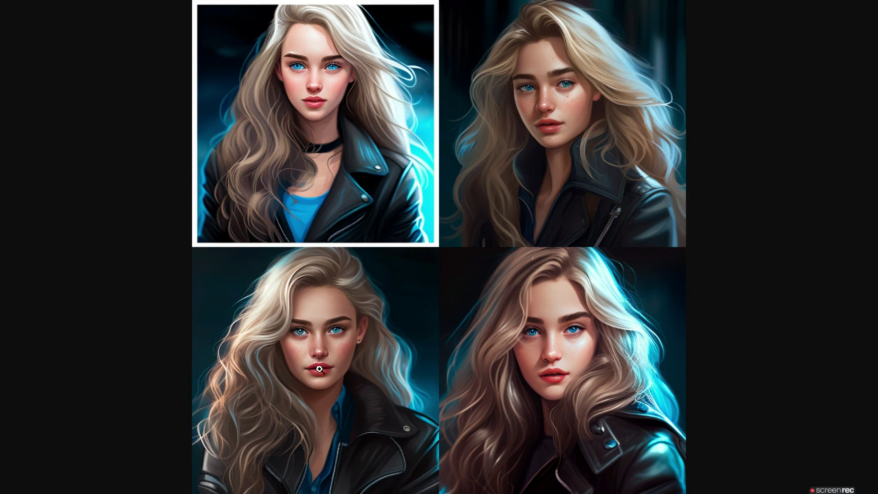
- Rate the upscaled third Ana portrait heart-eyes and add an envelope reaction for its job details
{"action": "left_click", "coordinate": [390, 420]}
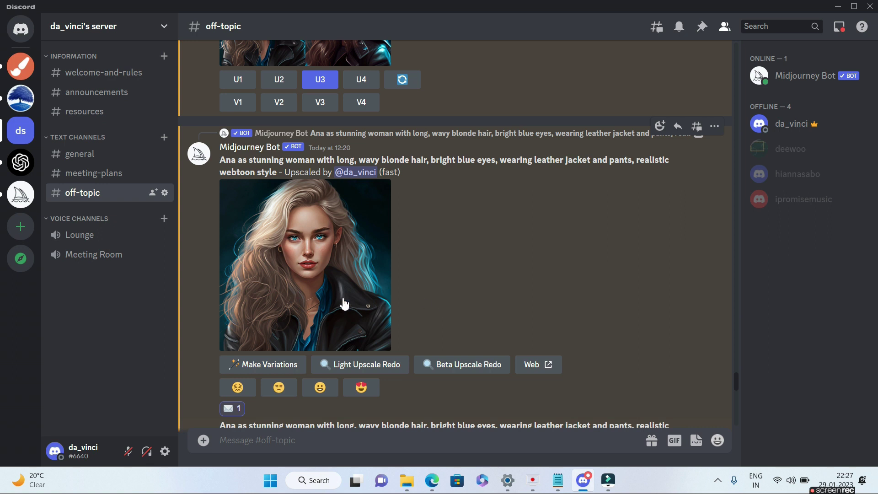
{"action": "left_click", "coordinate": [361, 388]}
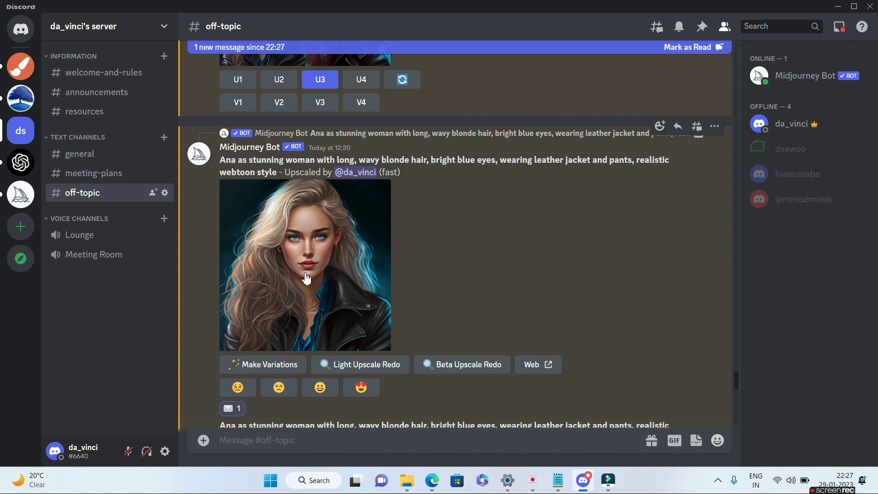
{"action": "left_click", "coordinate": [660, 128]}
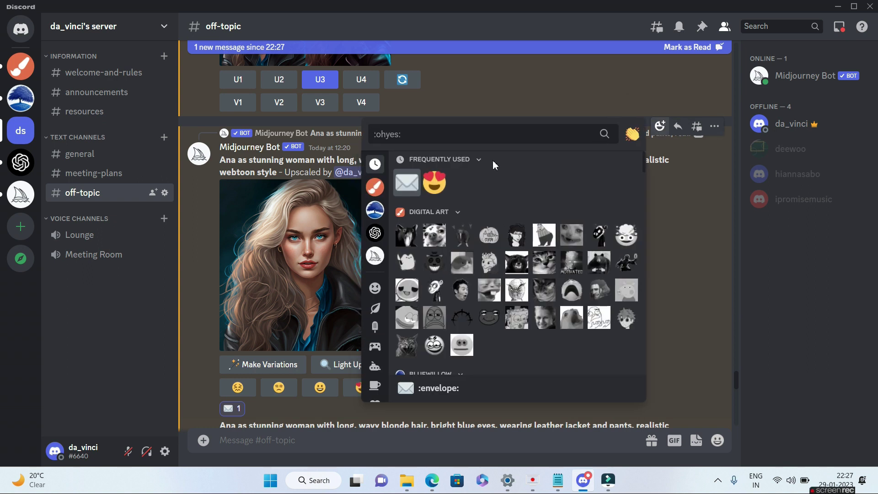
{"action": "left_click", "coordinate": [414, 184]}
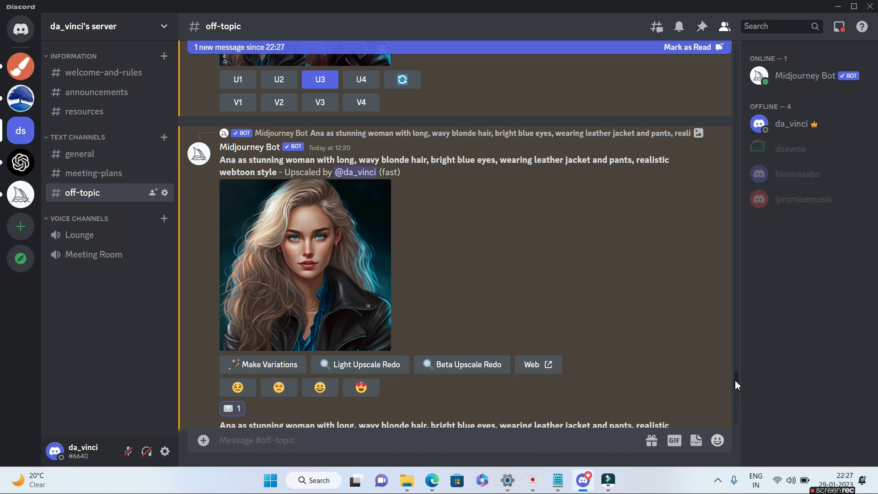
- Paste the Ana prompt into a new Notepad note
{"action": "scroll", "coordinate": [736, 384], "scroll_direction": "down", "scroll_amount": 10}
{"action": "scroll", "coordinate": [737, 384], "scroll_direction": "up", "scroll_amount": 10}
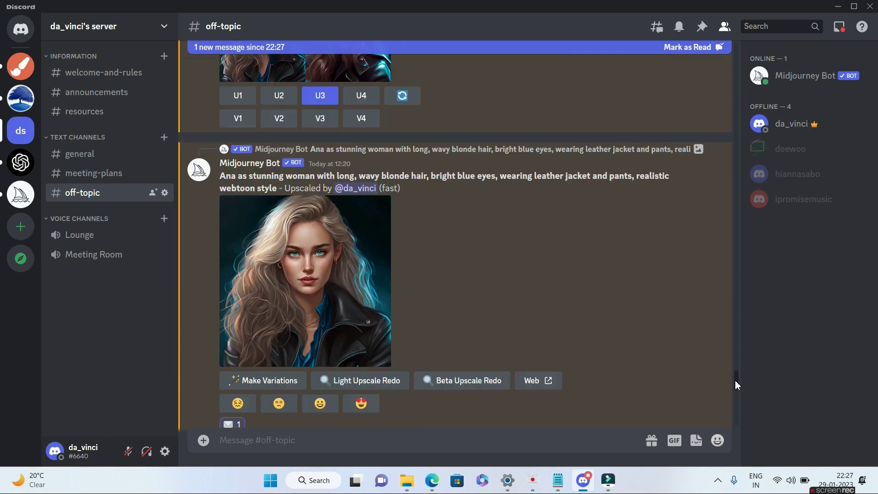
{"action": "scroll", "coordinate": [737, 385], "scroll_direction": "down", "scroll_amount": 4}
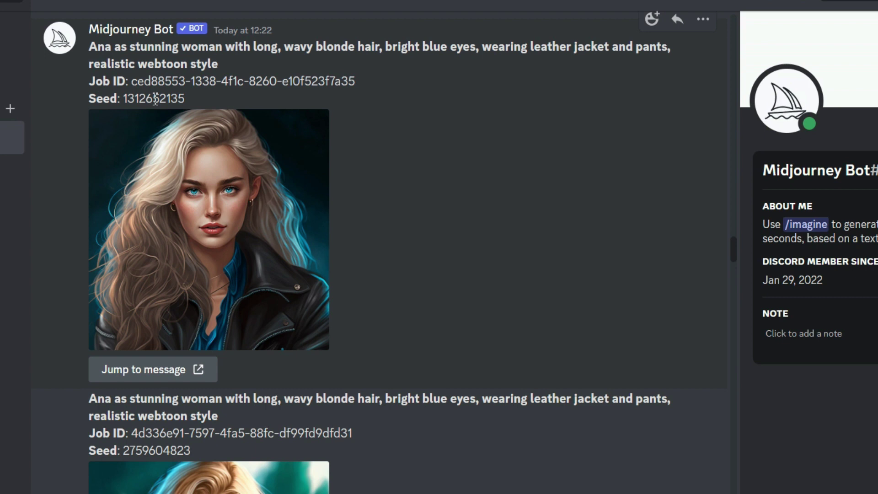
{"action": "double_click", "coordinate": [155, 99]}
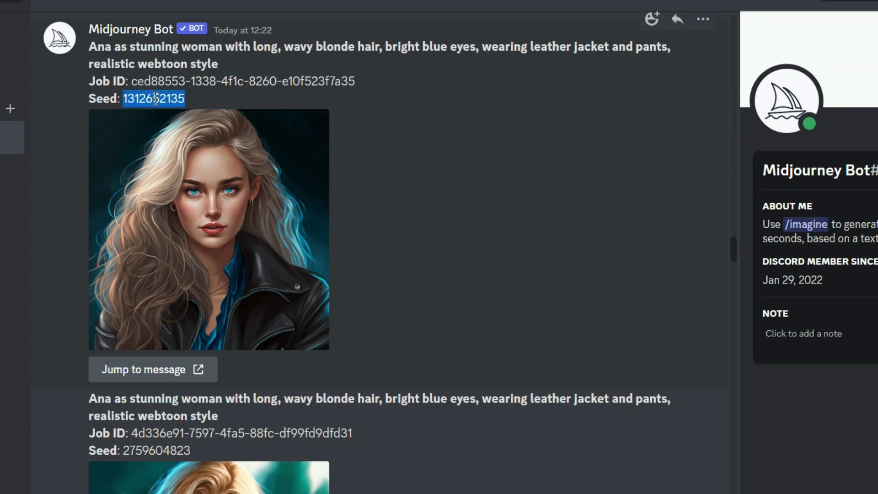
{"action": "key", "text": "alt+Tab"}
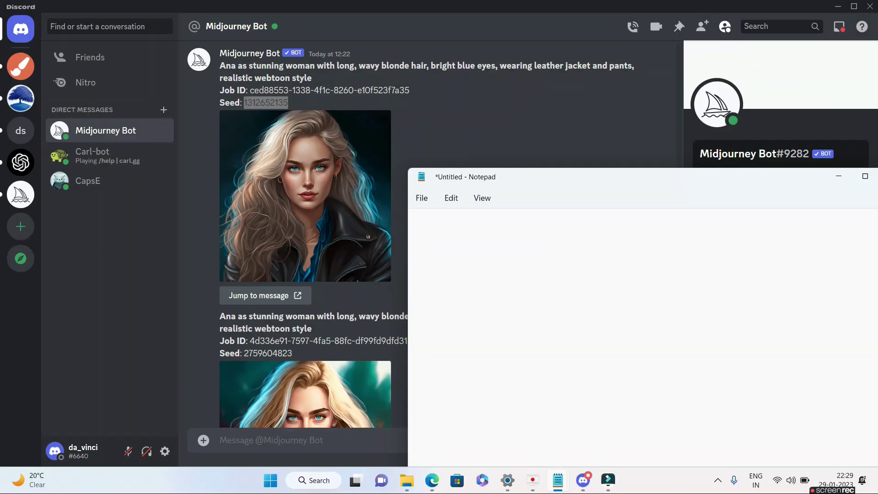
{"action": "type", "text": "Ana as stunning woman with long, wavy blonde hair, bright blue eyes, wearing leather jacket and pants, realistic webtoon style"}
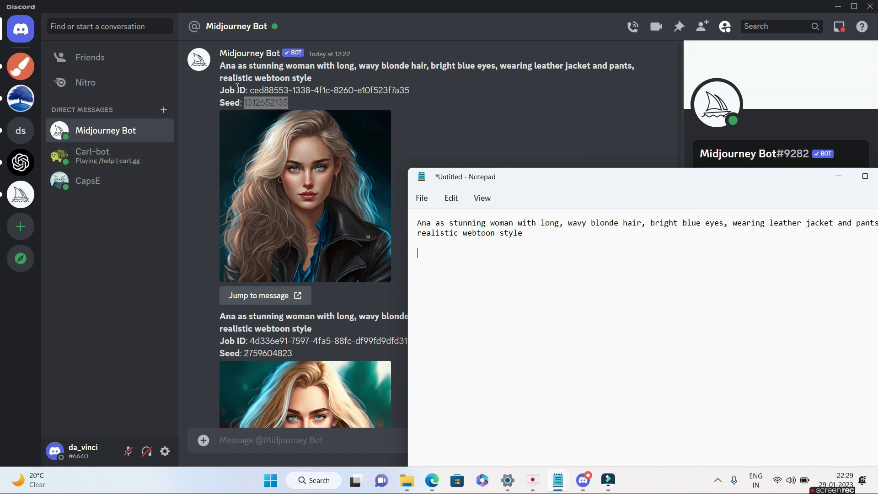
{"action": "double_click", "coordinate": [254, 102]}
{"action": "key", "text": "ctrl+c"}
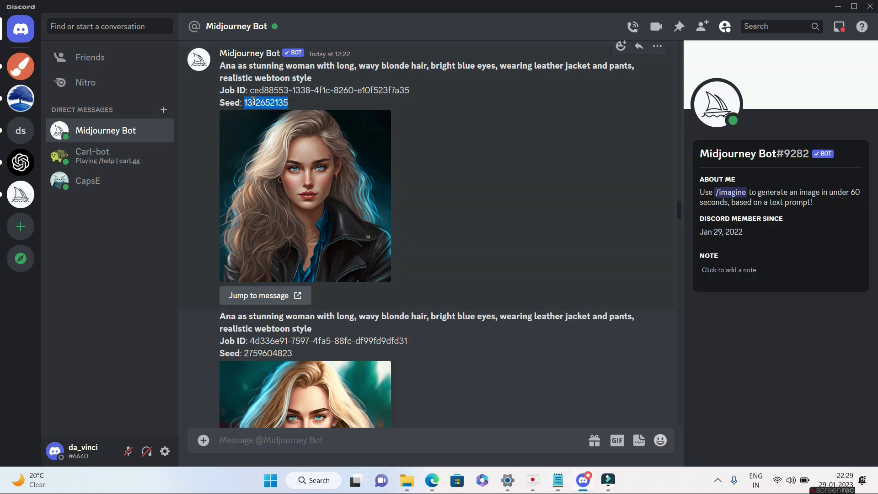
{"action": "key", "text": "alt+Tab"}
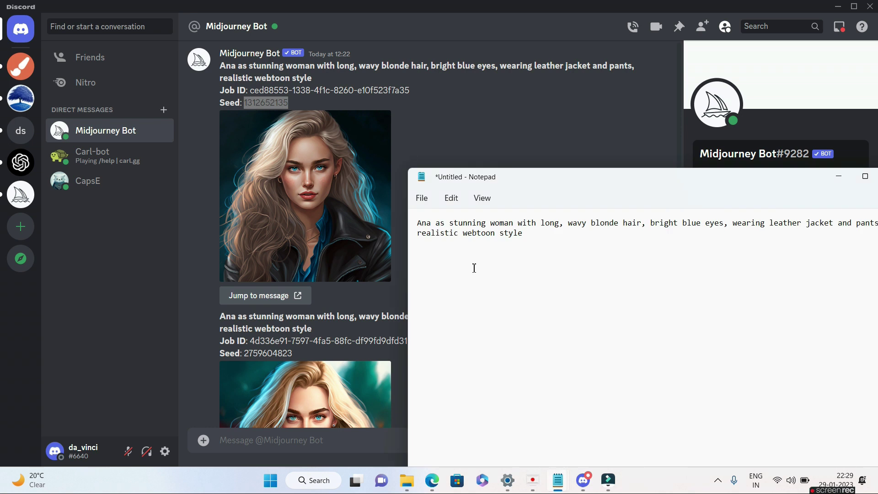
{"action": "key", "text": "Return"}
{"action": "key", "text": "Return"}
{"action": "key", "text": "ctrl+v"}
{"action": "left_click", "coordinate": [22, 137]}
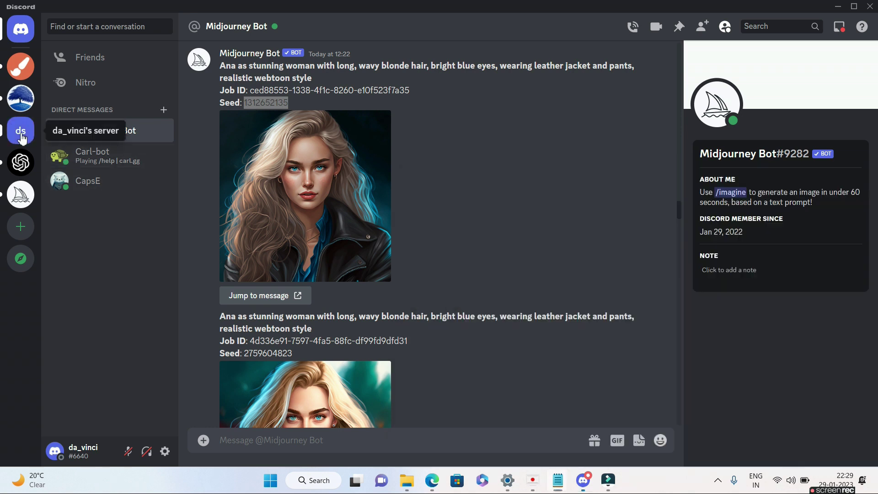
{"action": "left_click", "coordinate": [22, 137]}
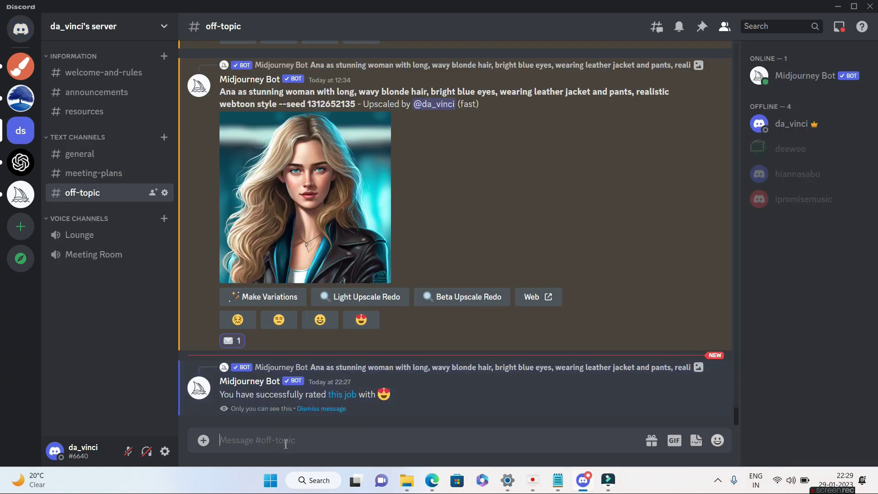
- Start an /imagine request and paste the saved Ana prompt from Notepad
{"action": "type", "text": "/imagine"}
{"action": "key", "text": "Tab"}
{"action": "key", "text": "alt+Tab"}
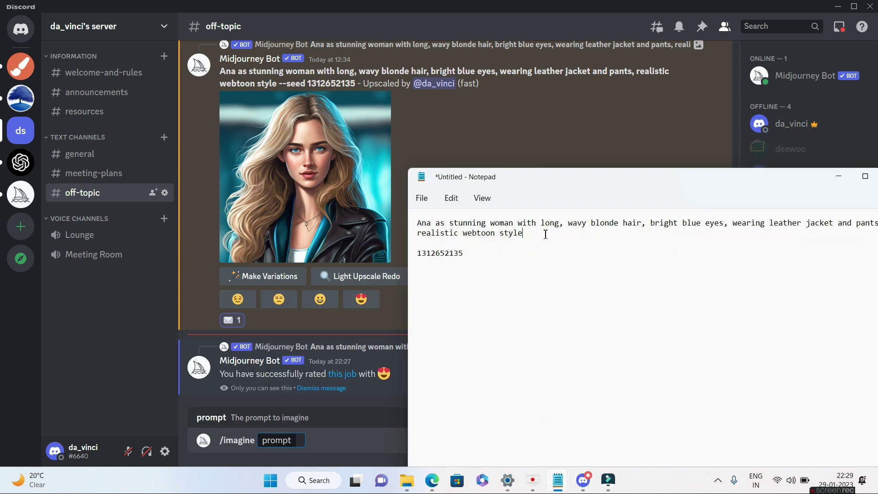
{"action": "left_click_drag", "start_coordinate": [545, 234], "coordinate": [408, 225]}
{"action": "key", "text": "ctrl+c"}
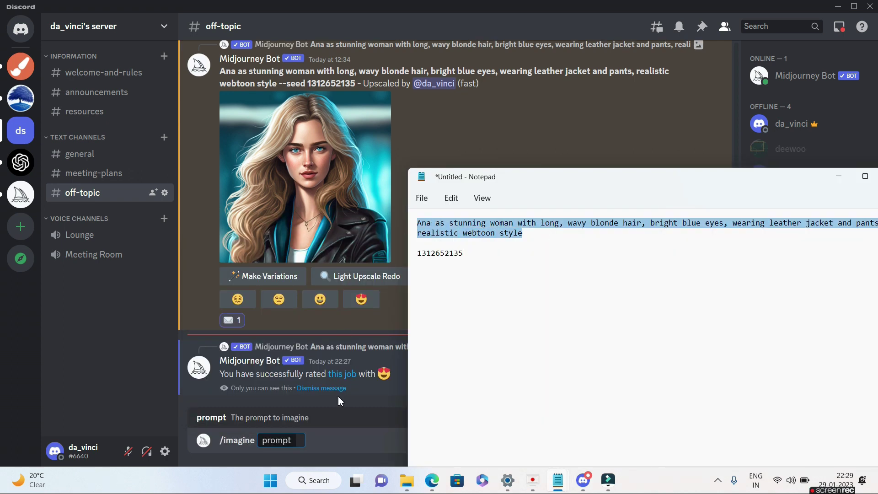
{"action": "left_click", "coordinate": [302, 440]}
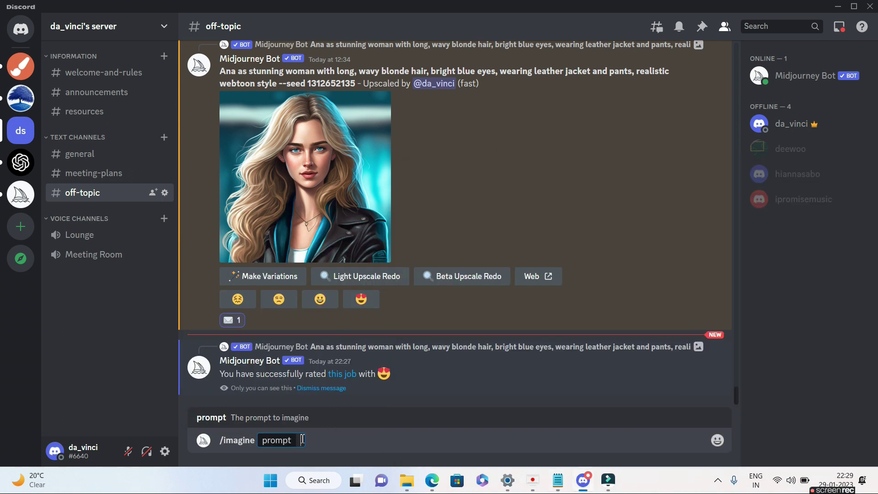
{"action": "key", "text": "ctrl+v"}
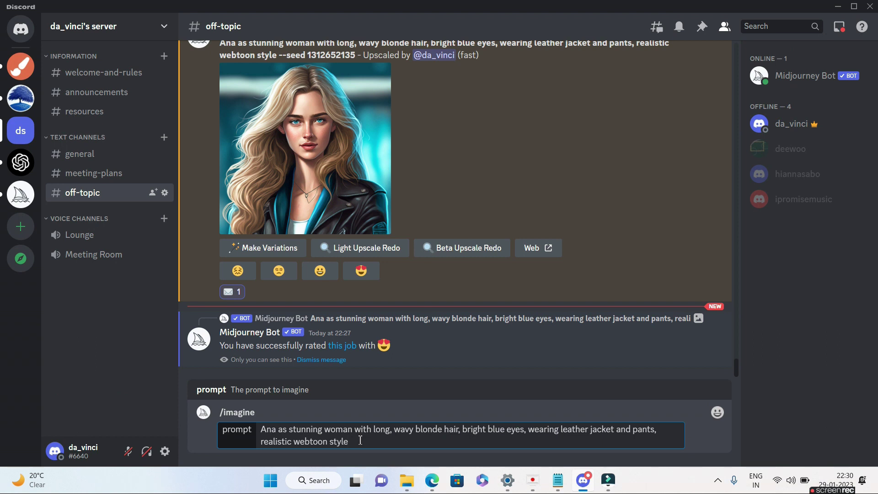
{"action": "type", "text": "-seed"}
{"action": "mouse_move", "coordinate": [558, 480]}
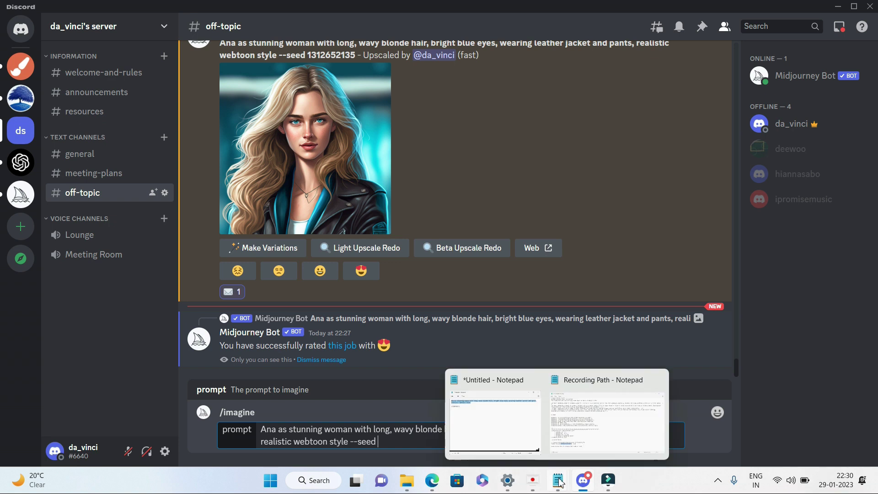
{"action": "left_click", "coordinate": [510, 417]}
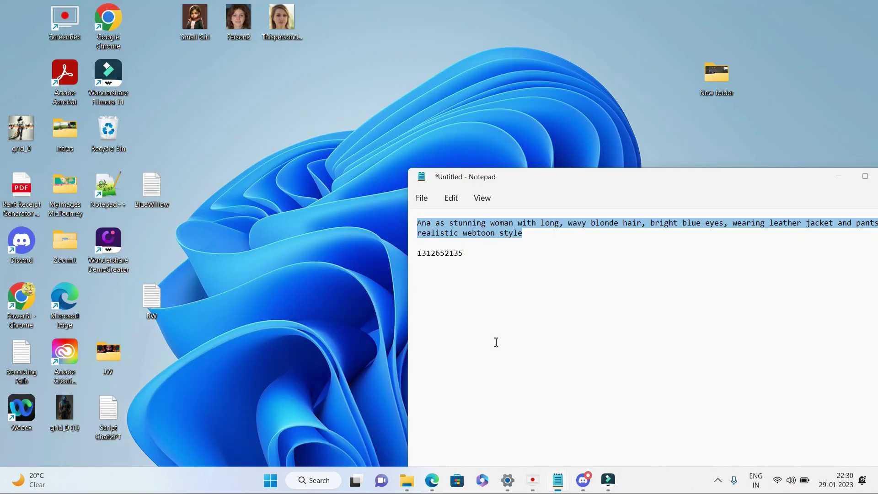
{"action": "left_click", "coordinate": [446, 253]}
{"action": "double_click", "coordinate": [446, 253]}
{"action": "key", "text": "ctrl+c"}
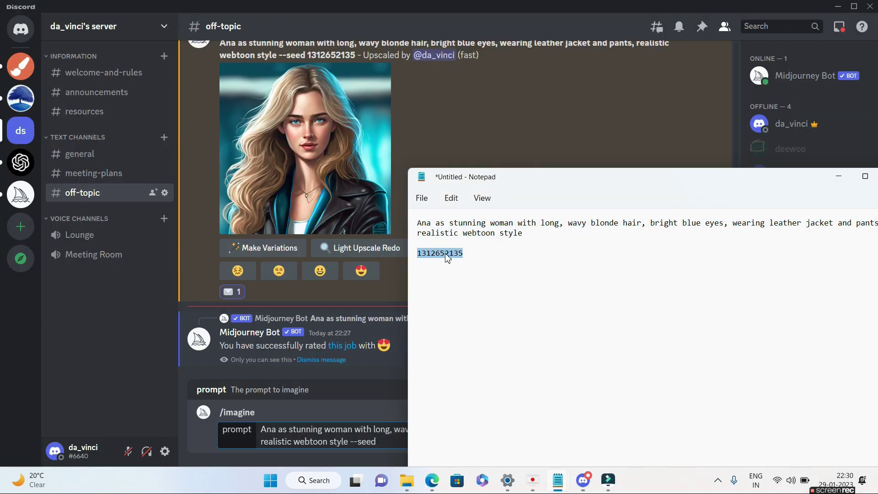
{"action": "left_click", "coordinate": [389, 442]}
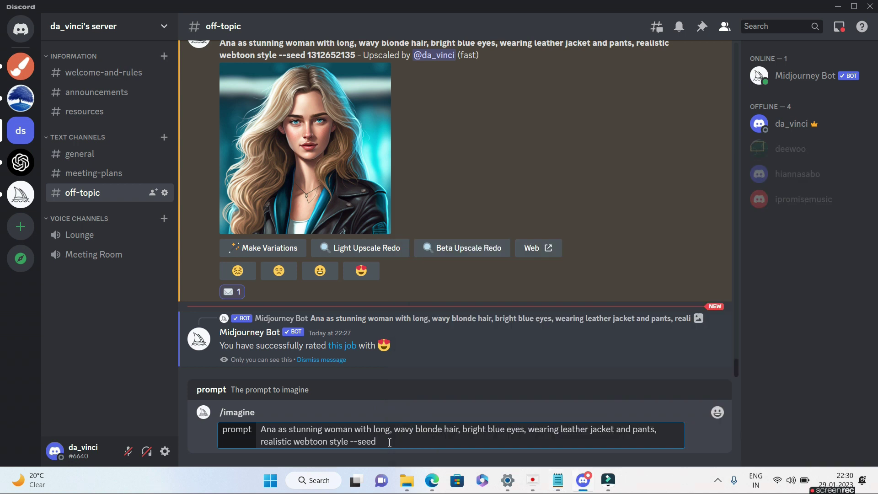
{"action": "key", "text": "ctrl+v"}
{"action": "key", "text": "Return"}
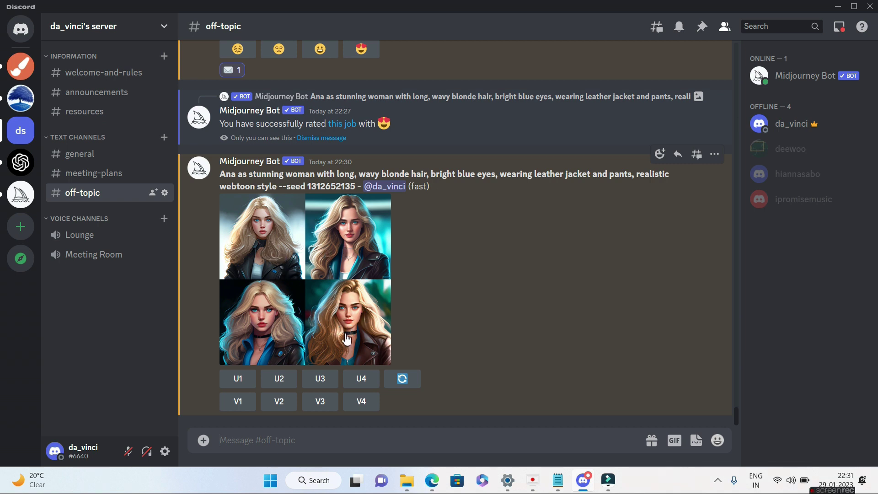
- Upscale the fourth grid image, rate it heart-eyes, and react with an envelope
{"action": "left_click", "coordinate": [365, 381]}
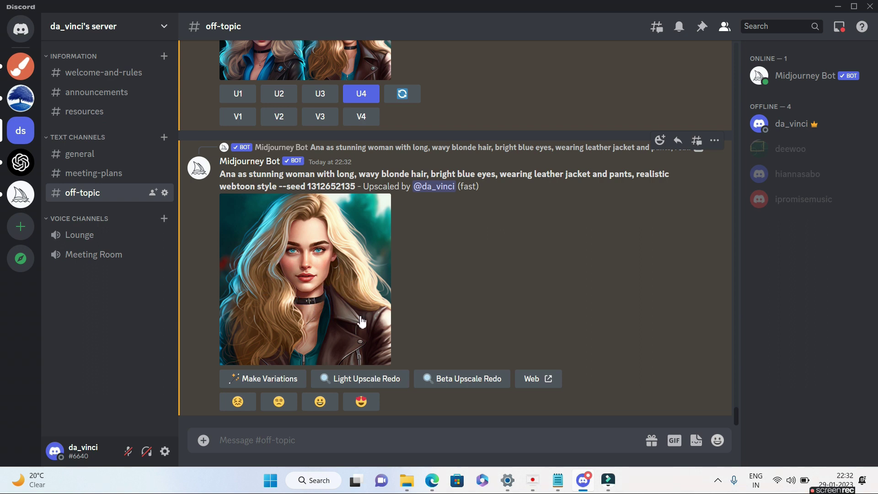
{"action": "left_click", "coordinate": [361, 402]}
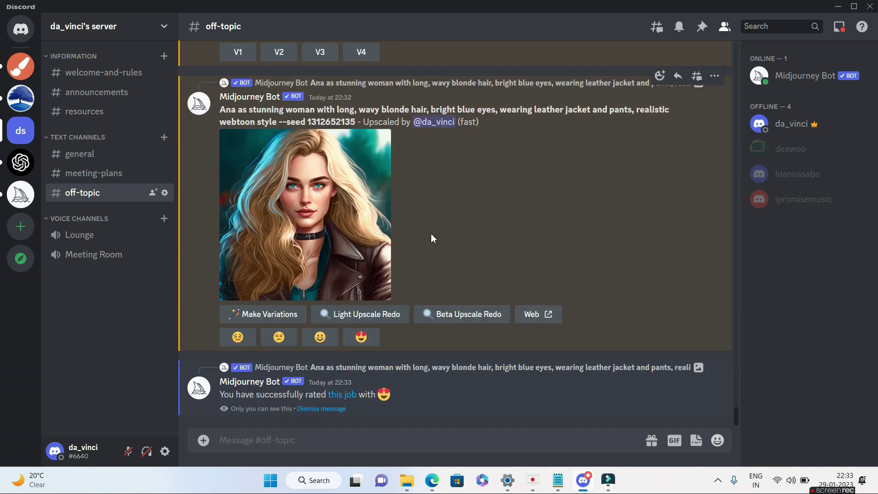
{"action": "left_click", "coordinate": [661, 77]}
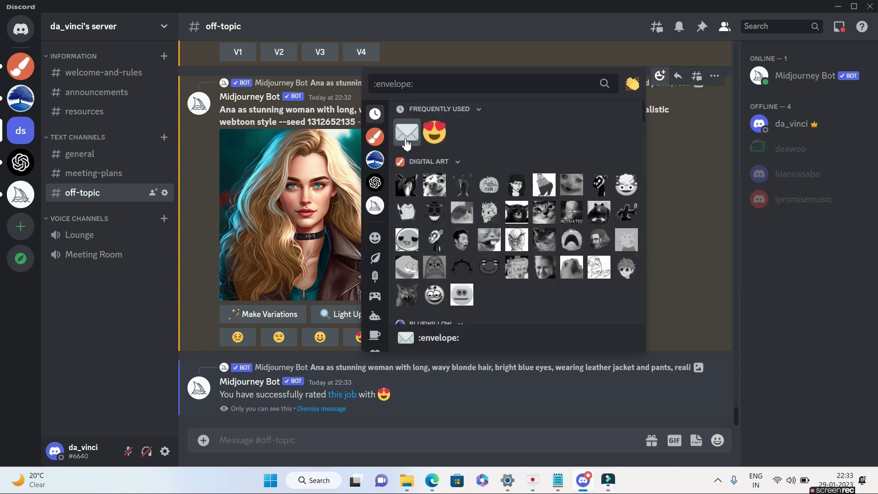
{"action": "left_click", "coordinate": [406, 138]}
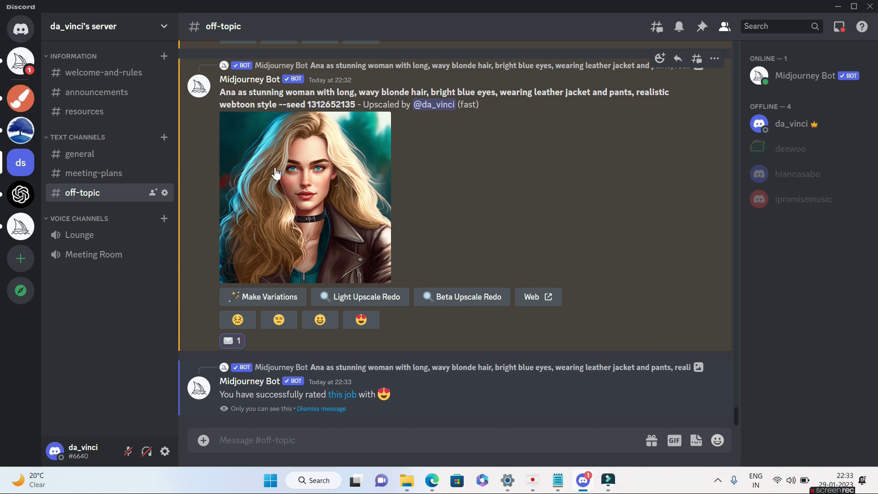
{"action": "left_click", "coordinate": [21, 65]}
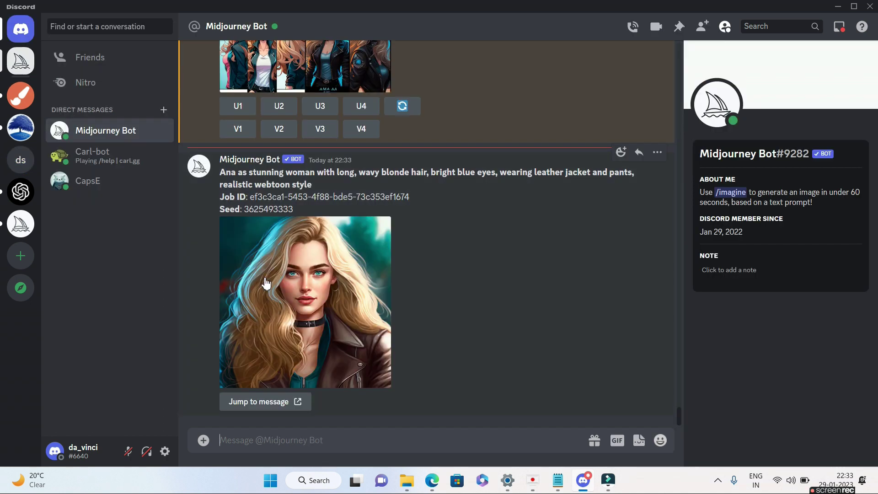
{"action": "double_click", "coordinate": [265, 210]}
{"action": "key", "text": "ctrl+c"}
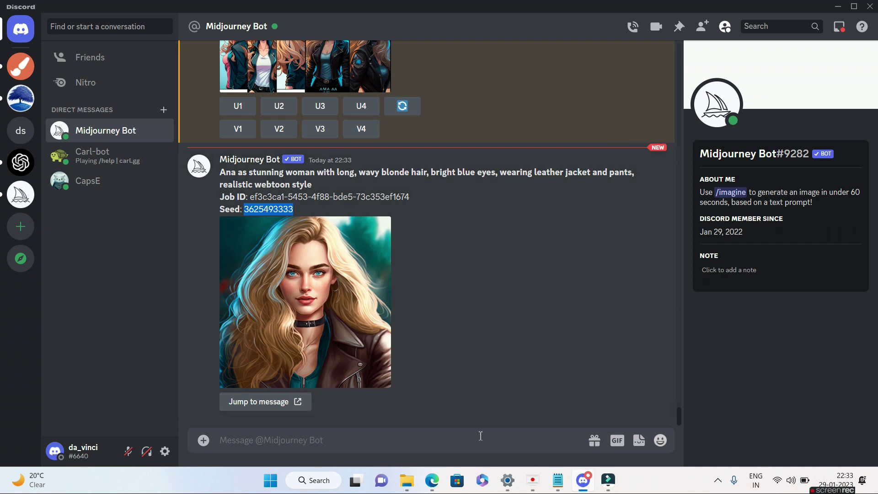
{"action": "left_click", "coordinate": [558, 481]}
{"action": "left_click", "coordinate": [511, 427]}
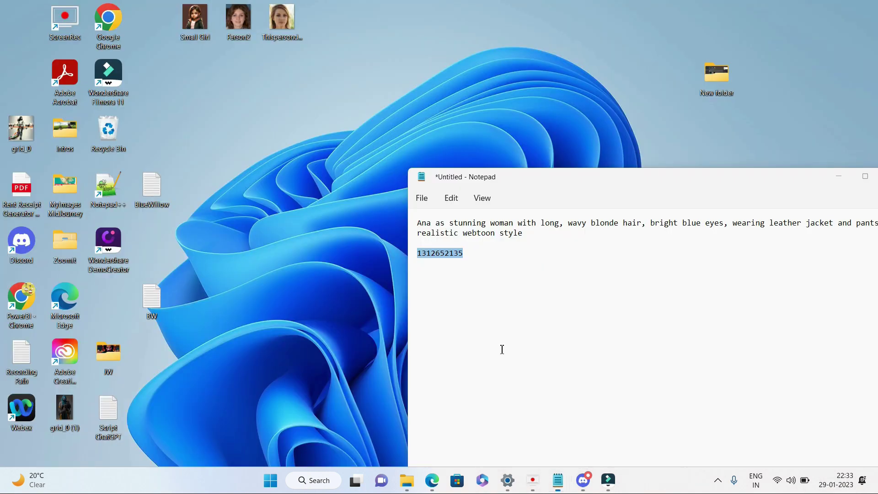
{"action": "left_click", "coordinate": [475, 251]}
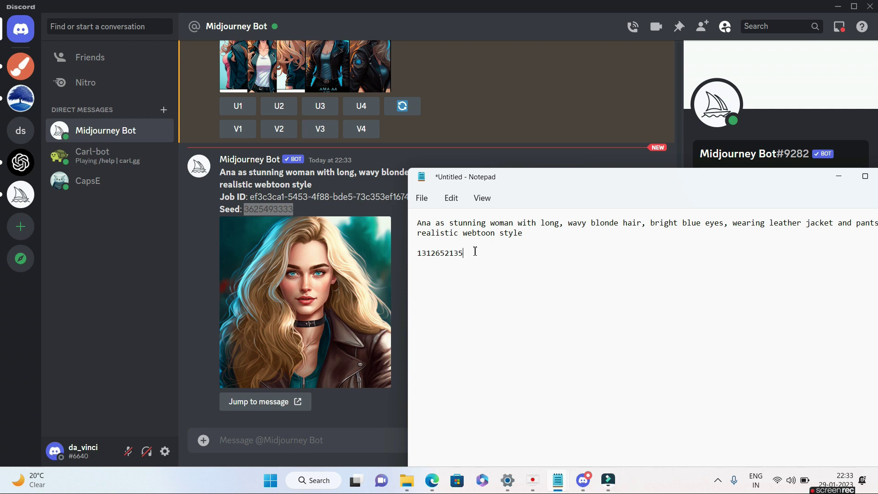
{"action": "key", "text": "ctrl+v"}
- Select the full Ana prompt line and go back to the off-topic channel
{"action": "triple_click", "coordinate": [418, 226]}
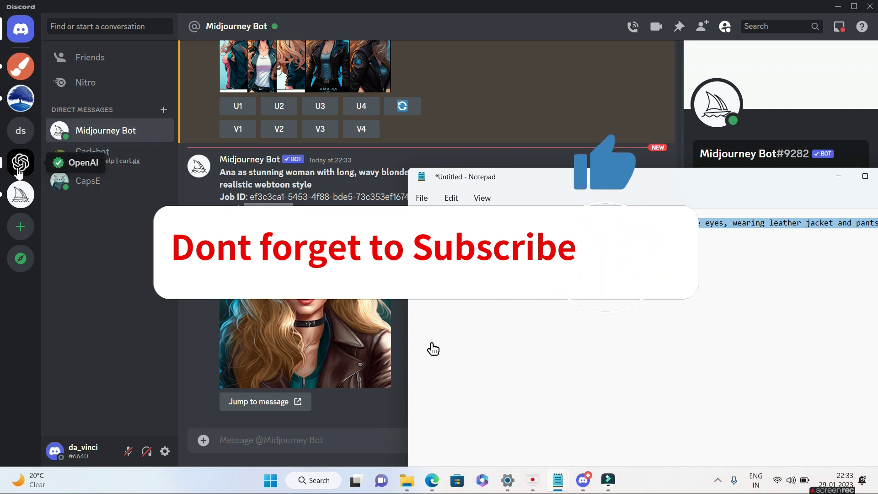
{"action": "left_click", "coordinate": [22, 137]}
{"action": "left_click", "coordinate": [220, 409]}
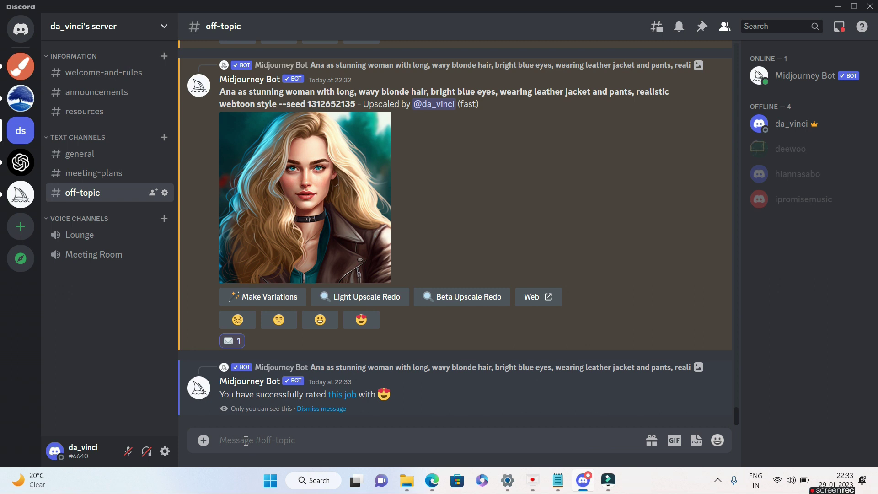
{"action": "type", "text": "/imagin"}
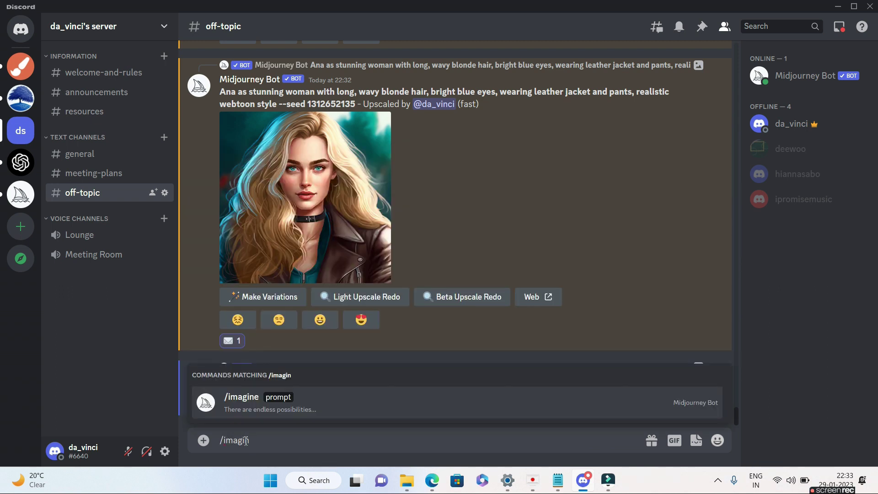
{"action": "key", "text": "Return"}
{"action": "type", "text": "Ana as stunning woman with long, wavy blonde hair, bright blue eyes, wearing leather jacket and pants, realistic webtoon style"}
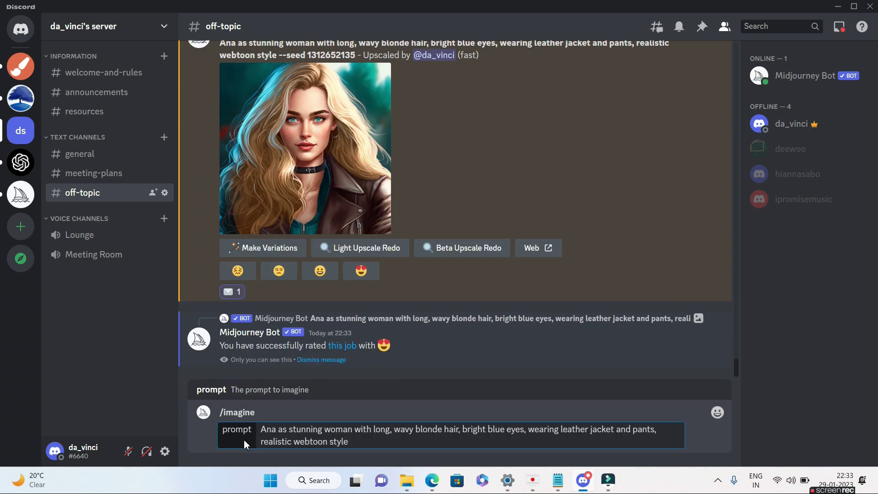
{"action": "type", "text": "--seed"}
{"action": "key", "text": "alt+Tab"}
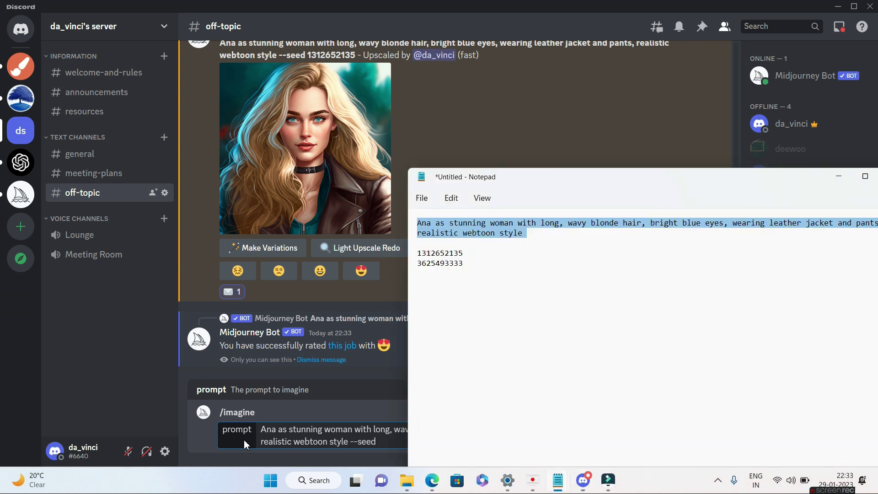
{"action": "double_click", "coordinate": [437, 265]}
{"action": "key", "text": "ctrl+c"}
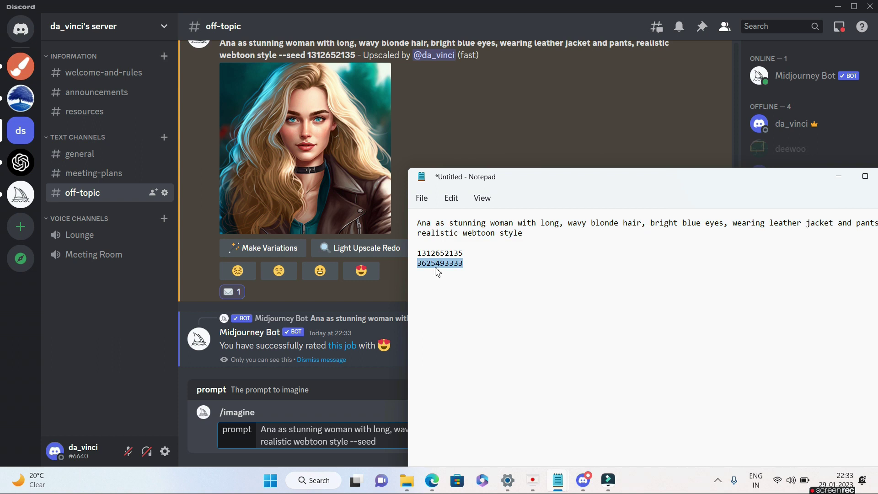
{"action": "left_click", "coordinate": [390, 445]}
{"action": "key", "text": "ctrl+v"}
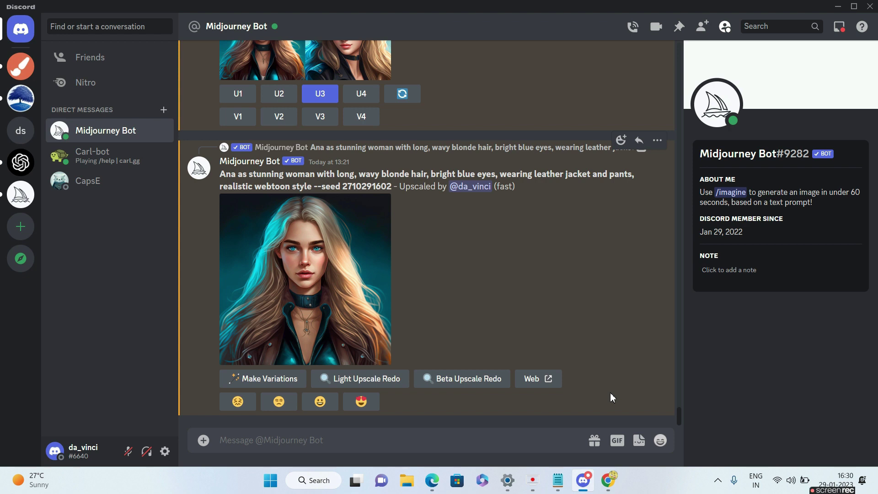
{"action": "left_click", "coordinate": [362, 404]}
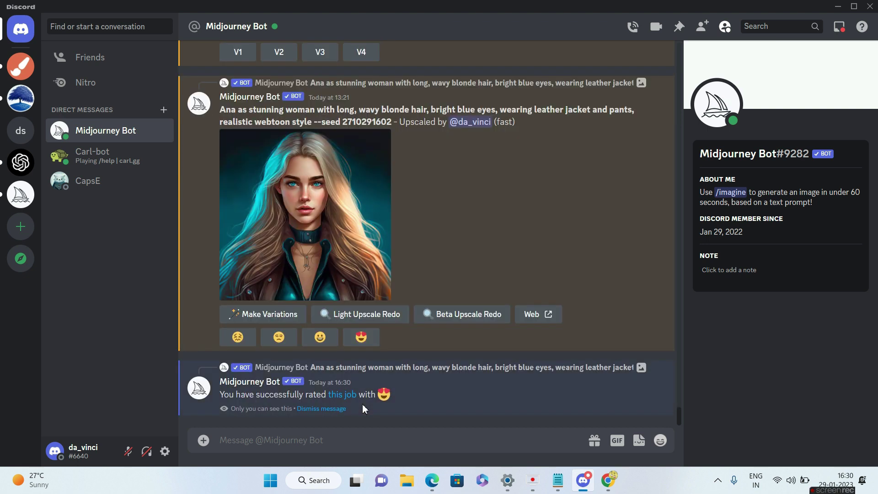
{"action": "right_click", "coordinate": [327, 198]}
{"action": "left_click", "coordinate": [342, 209]}
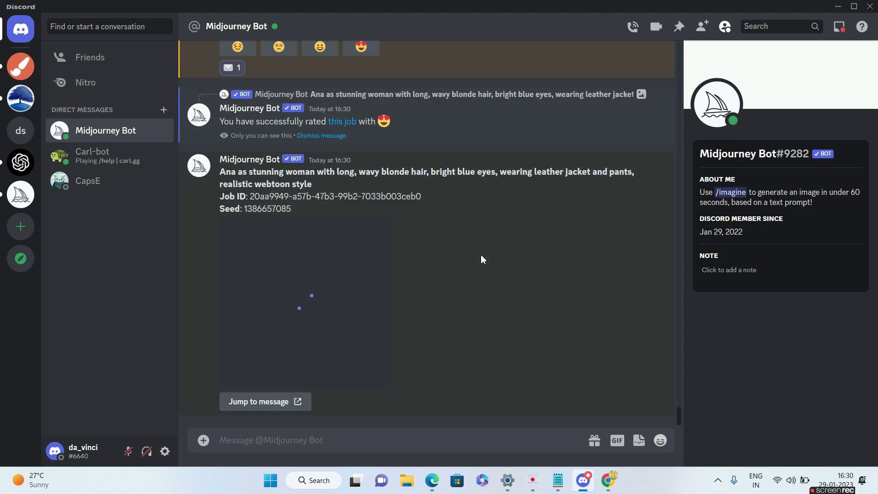
{"action": "double_click", "coordinate": [264, 211]}
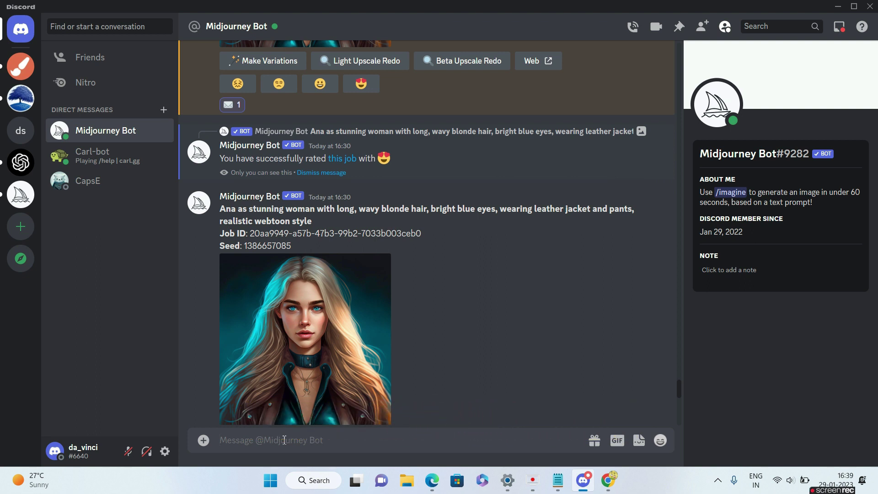
- Start /imagine with the saved prompt, changing its ending to 'on a beach --seed'
{"action": "type", "text": "/imagine prompt"}
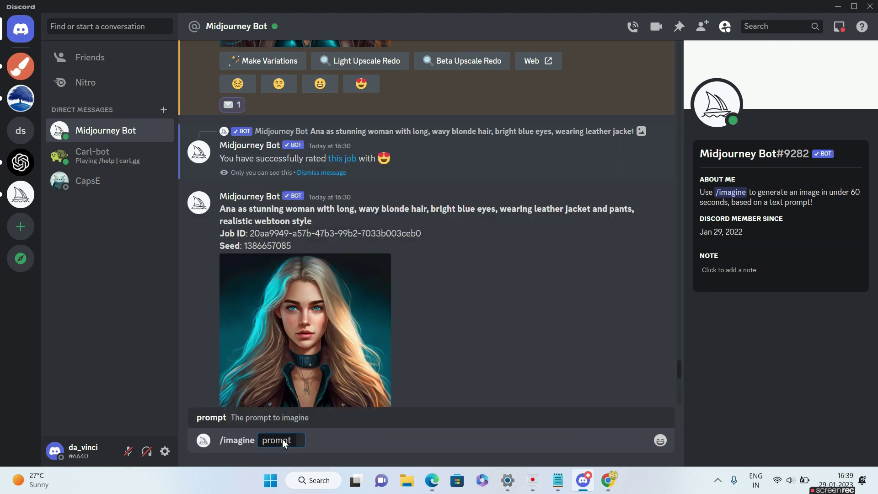
{"action": "type", "text": "Ana as stunning woman with long, wavy blonde hair, bright blue eyes, wearing leather jacket and pants, realistic webtoon style,running on a beach"}
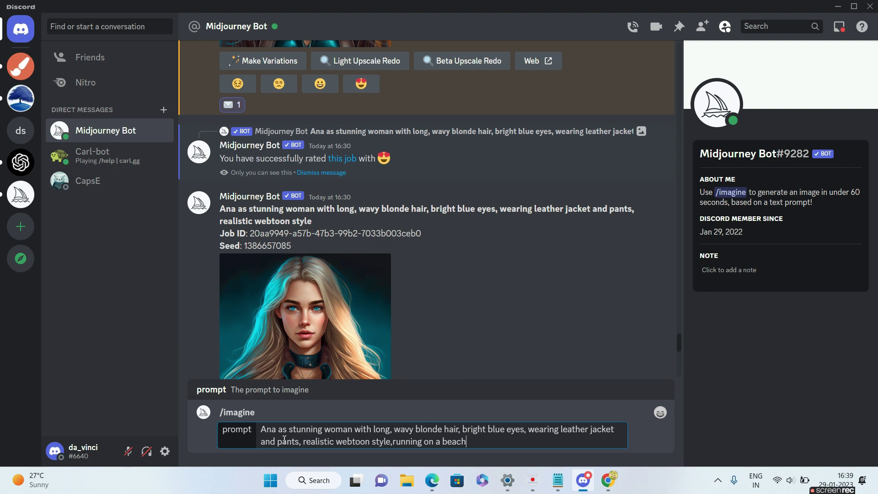
{"action": "key", "text": "BackSpace"}
{"action": "key", "text": "BackSpace"}
{"action": "key", "text": "BackSpace"}
{"action": "key", "text": "BackSpace"}
{"action": "key", "text": "BackSpace"}
{"action": "key", "text": "BackSpace"}
{"action": "key", "text": "BackSpace"}
{"action": "key", "text": "BackSpace"}
{"action": "key", "text": "BackSpace"}
{"action": "key", "text": "BackSpace"}
{"action": "key", "text": "BackSpace"}
{"action": "key", "text": "BackSpace"}
{"action": "key", "text": "BackSpace"}
{"action": "key", "text": "BackSpace"}
{"action": "key", "text": "BackSpace"}
{"action": "key", "text": "BackSpace"}
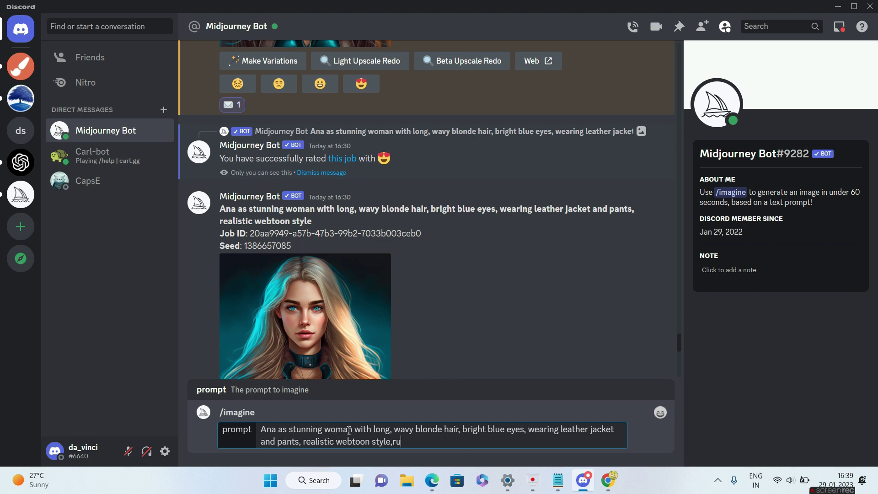
{"action": "key", "text": "BackSpace"}
{"action": "key", "text": "BackSpace"}
{"action": "type", "text": "on a beach --seed"}
{"action": "double_click", "coordinate": [266, 246]}
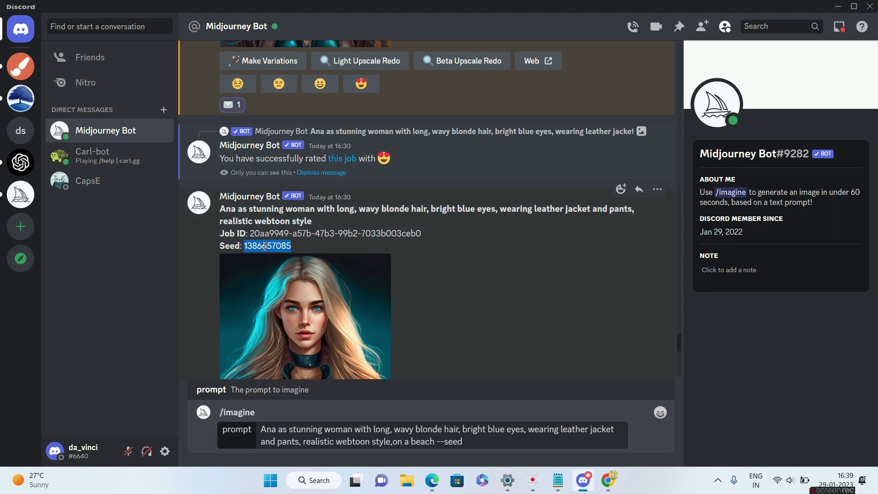
{"action": "key", "text": "ctrl+c"}
{"action": "key", "text": "ctrl+v"}
{"action": "key", "text": "Return"}
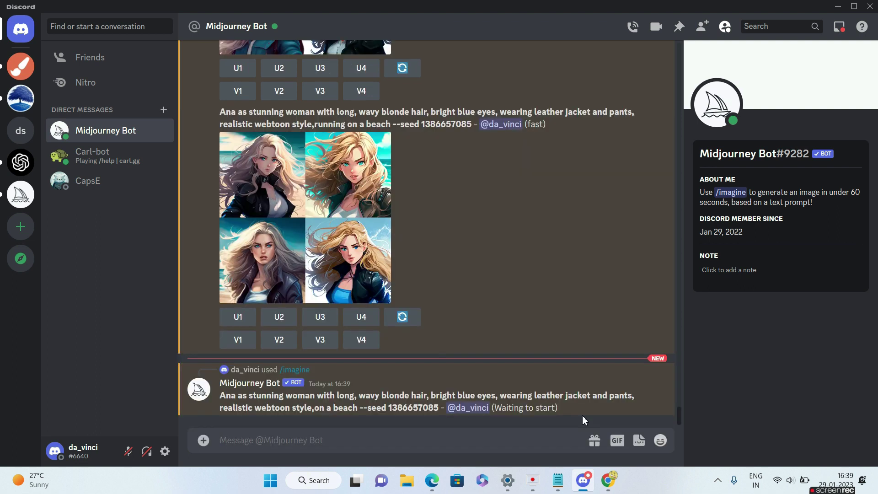
{"action": "key", "text": "alt+Tab"}
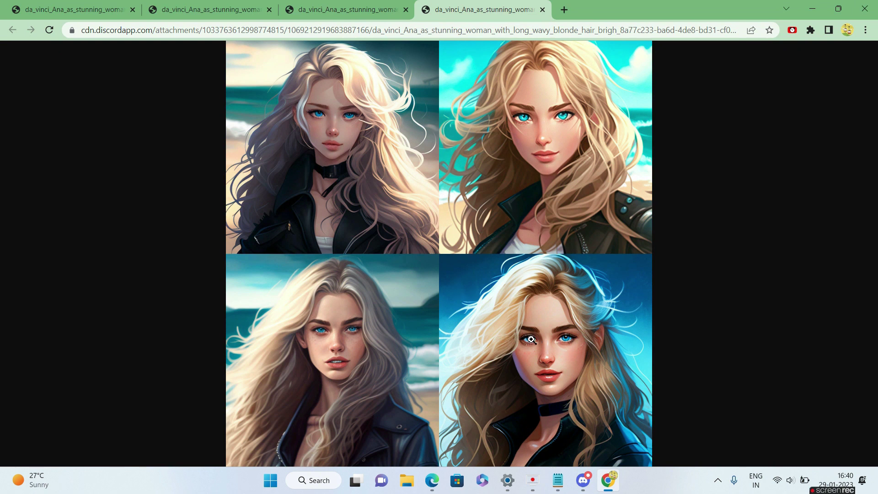
{"action": "key", "text": "alt+Tab"}
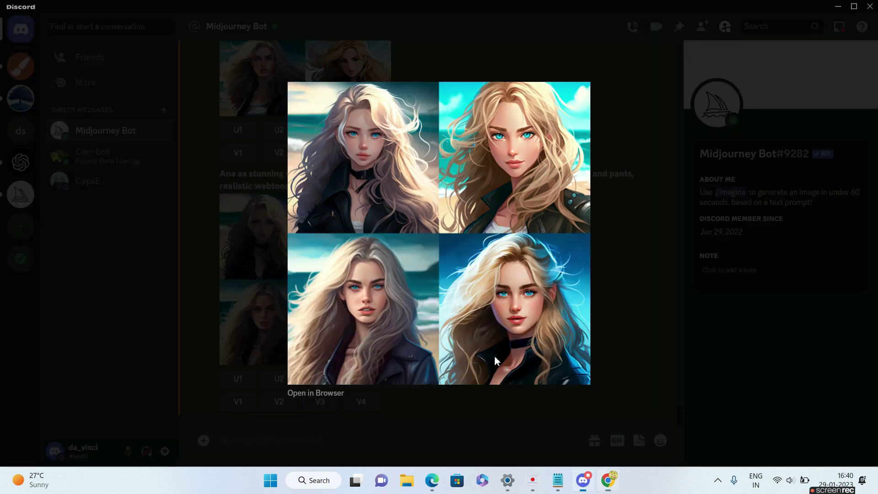
{"action": "left_click", "coordinate": [675, 345]}
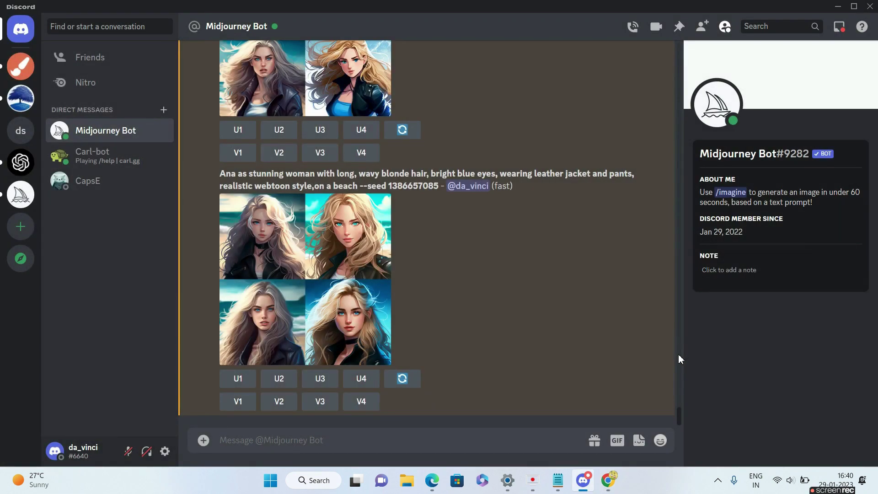
{"action": "scroll", "coordinate": [678, 355], "scroll_direction": "up", "scroll_amount": 10}
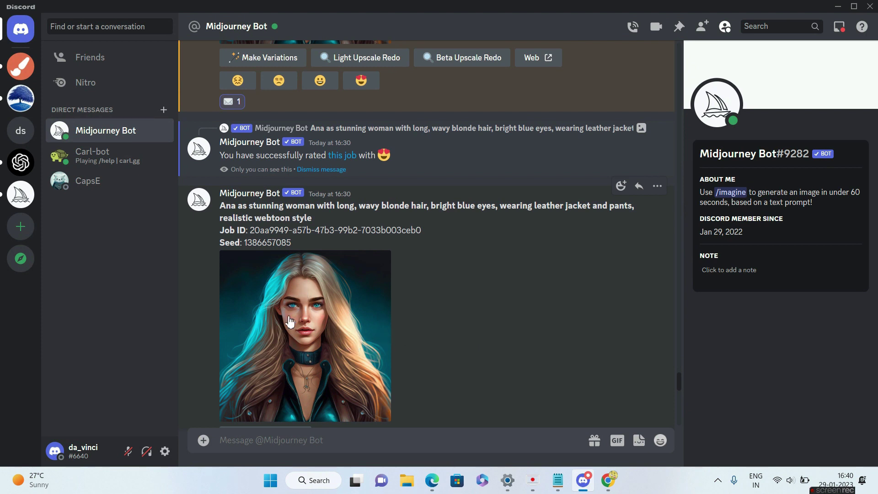
{"action": "key", "text": "alt+Tab"}
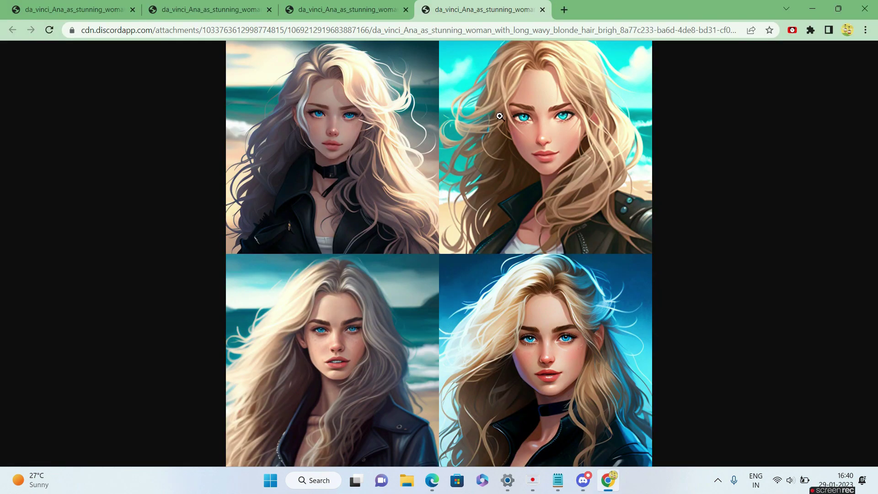
{"action": "key", "text": "alt+Tab"}
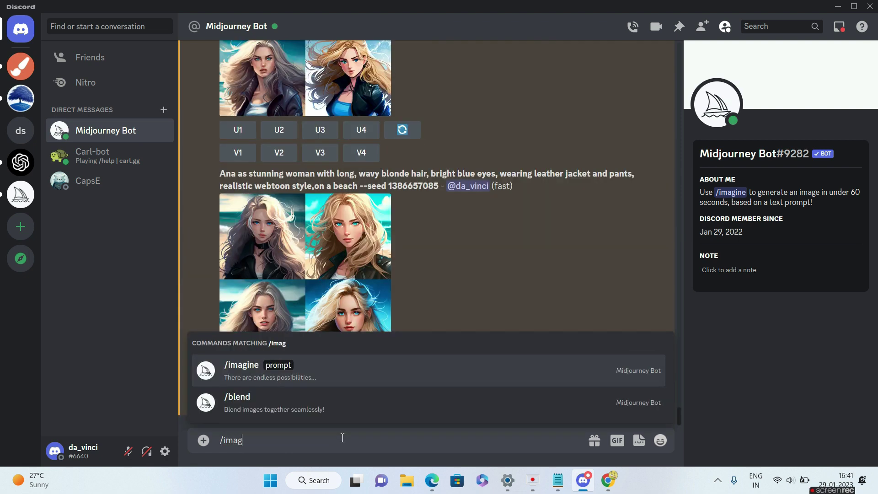
{"action": "key", "text": "Tab"}
{"action": "key", "text": "ctrl+v"}
{"action": "double_click", "coordinate": [331, 440]}
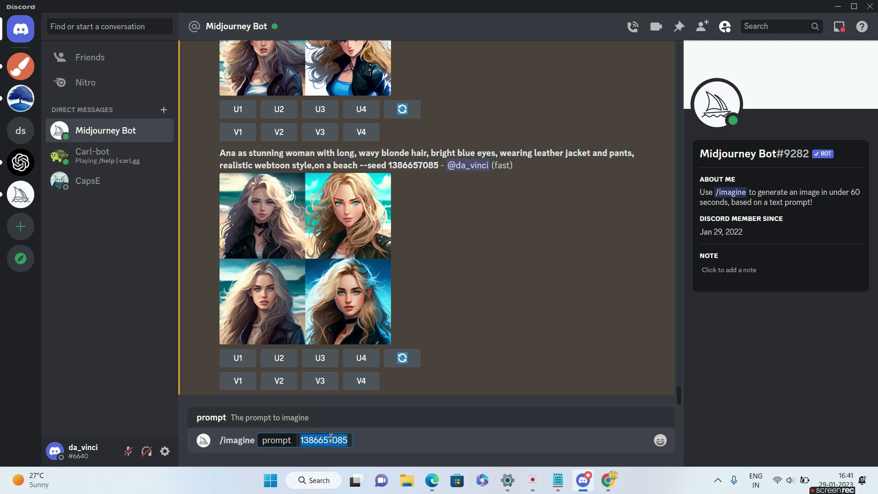
{"action": "key", "text": "ctrl+v"}
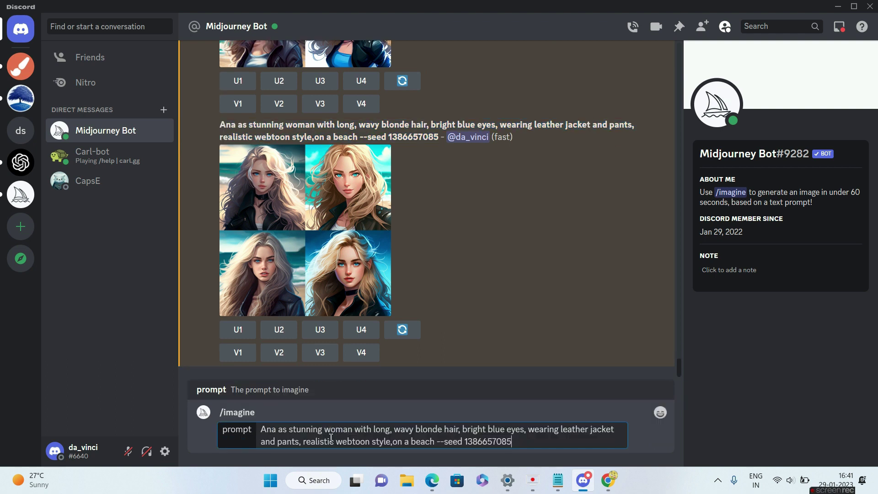
{"action": "left_click", "coordinate": [437, 441]}
{"action": "key", "text": "BackSpace"}
{"action": "key", "text": "BackSpace"}
{"action": "key", "text": "BackSpace"}
{"action": "key", "text": "BackSpace"}
{"action": "key", "text": "BackSpace"}
{"action": "key", "text": "BackSpace"}
{"action": "key", "text": "BackSpace"}
{"action": "key", "text": "BackSpace"}
{"action": "key", "text": "BackSpace"}
{"action": "key", "text": "BackSpace"}
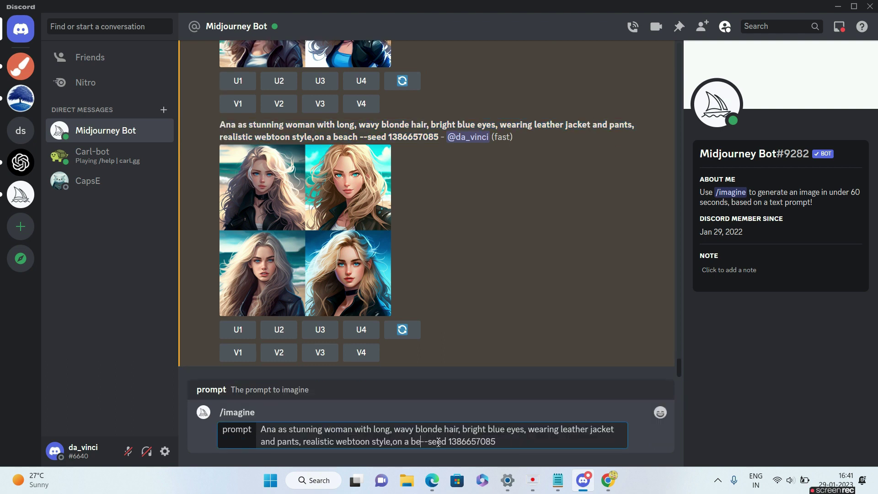
{"action": "key", "text": "BackSpace"}
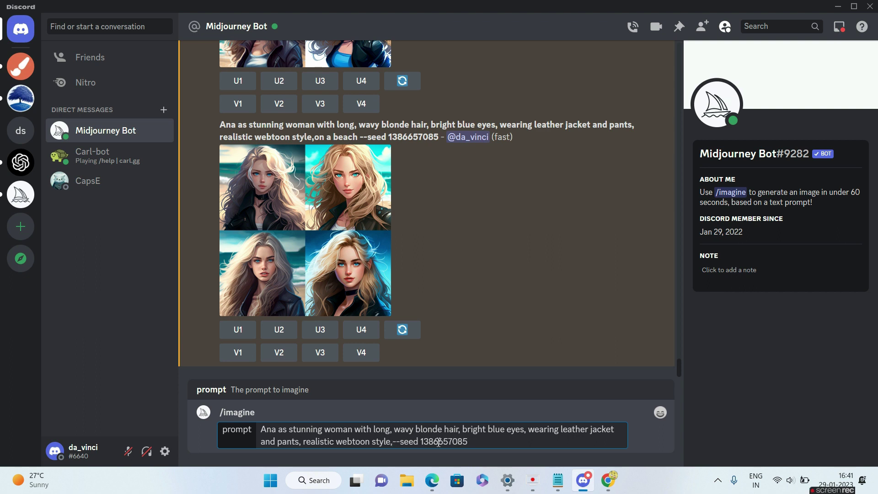
{"action": "type", "text": "smiling"}
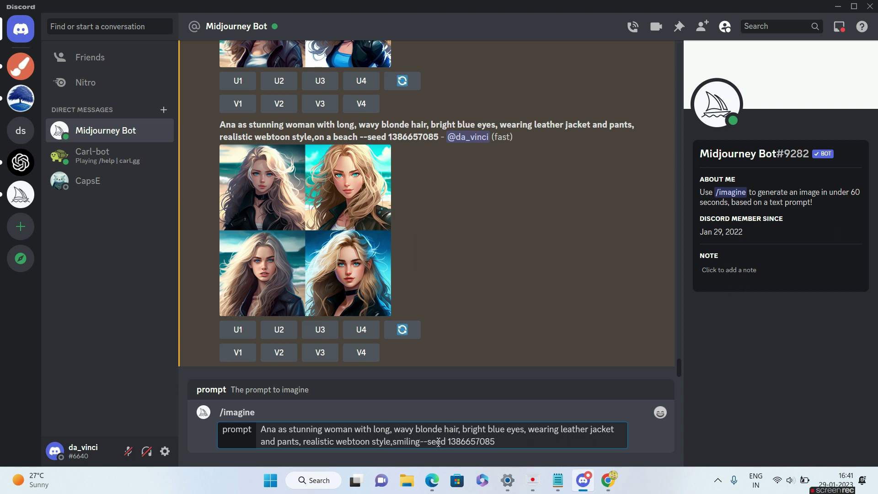
{"action": "key", "text": "Return"}
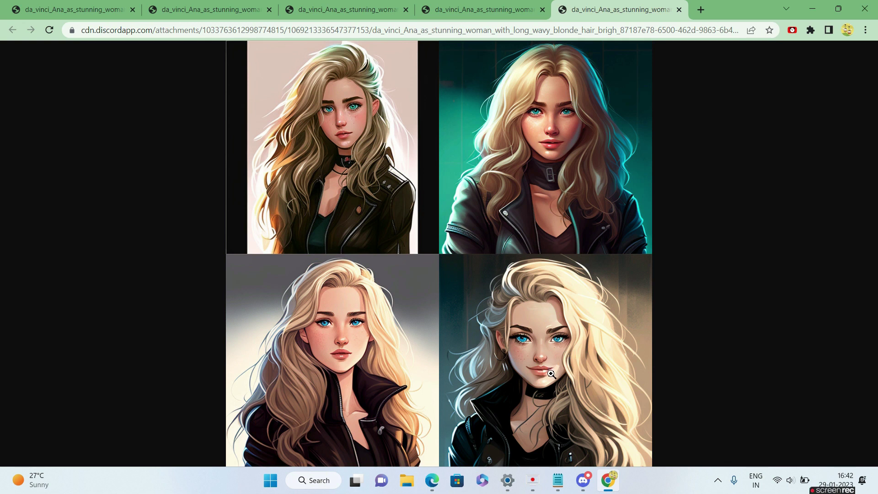
- Back in Discord, add 'happy,smiling::1.5' before --seed and submit the Ana prompt
{"action": "key", "text": "alt+Tab"}
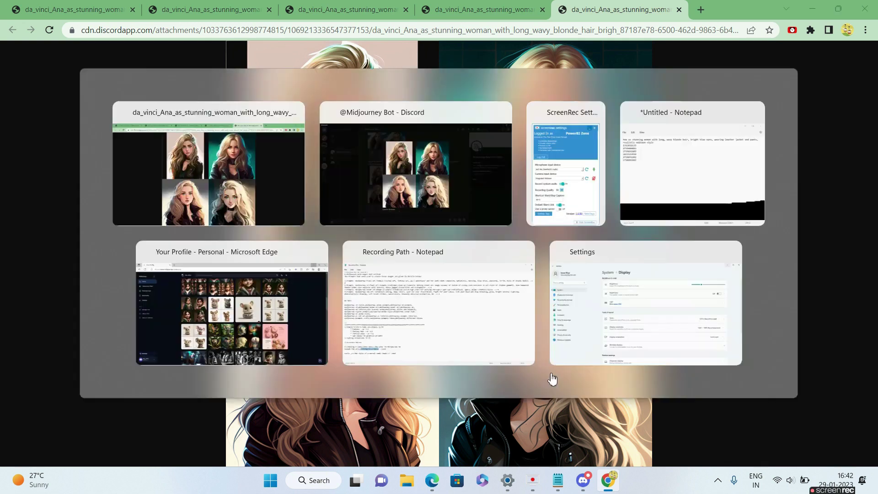
{"action": "left_click", "coordinate": [435, 446]}
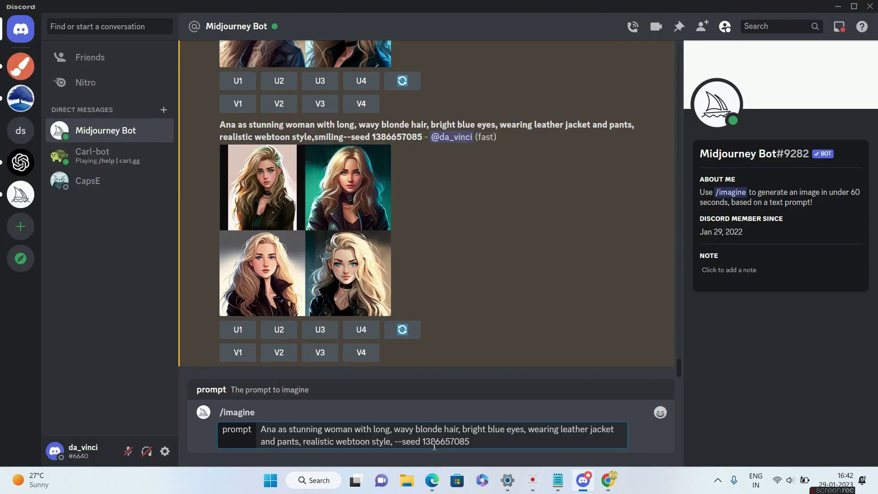
{"action": "type", "text": "happy,smiling"}
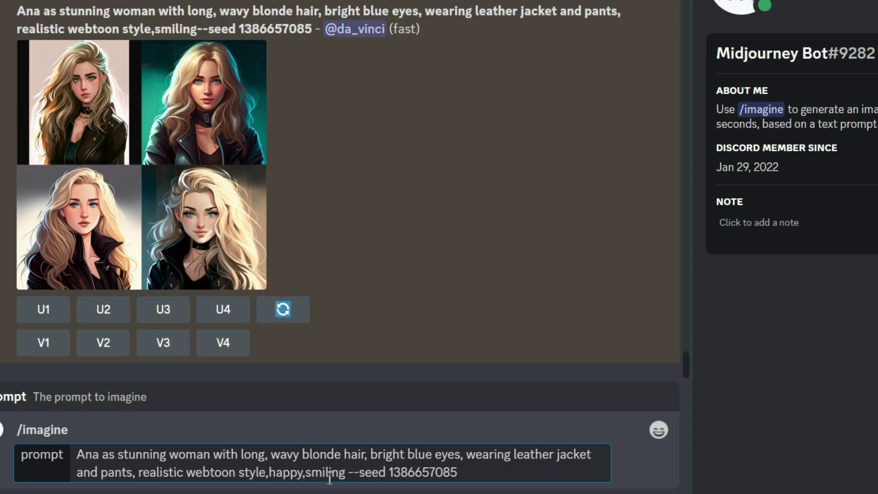
{"action": "type", "text": "::"}
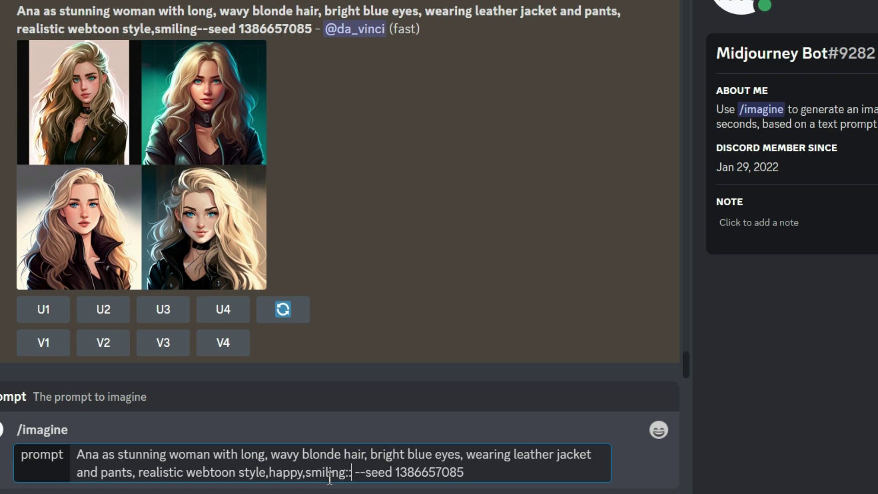
{"action": "type", "text": "1.5"}
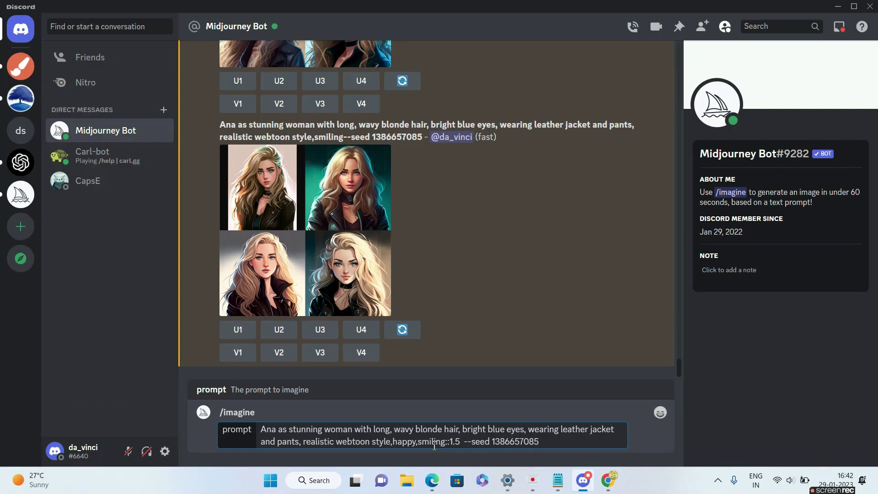
{"action": "key", "text": "Return"}
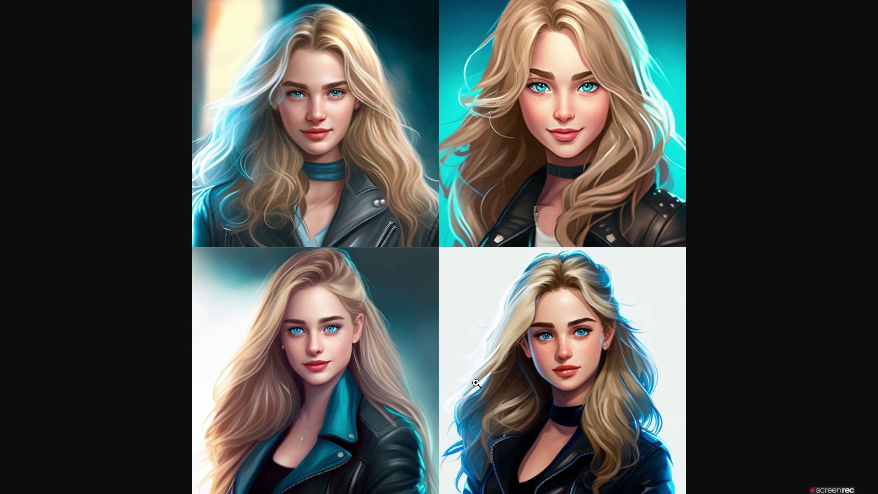
- Switch from the full-screen Chrome image back to Discord's Midjourney chat
{"action": "key", "text": "alt+Tab"}
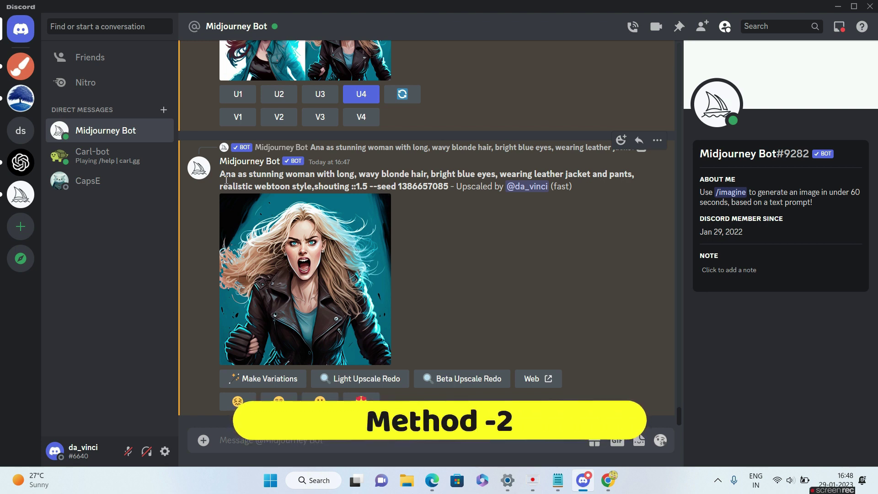
- Start a new /imagine command with the previous Ana prompt pasted in
{"action": "left_click", "coordinate": [396, 442]}
{"action": "type", "text": "/ima"}
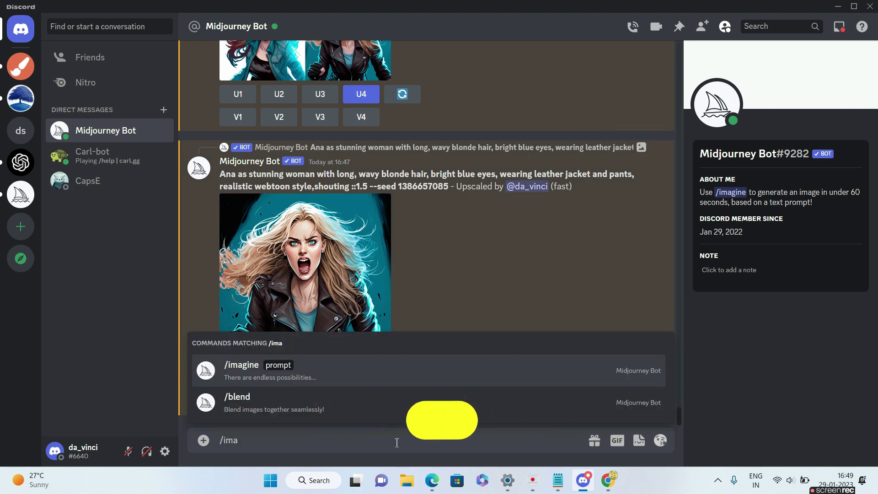
{"action": "key", "text": "Tab"}
{"action": "key", "text": "ctrl+v"}
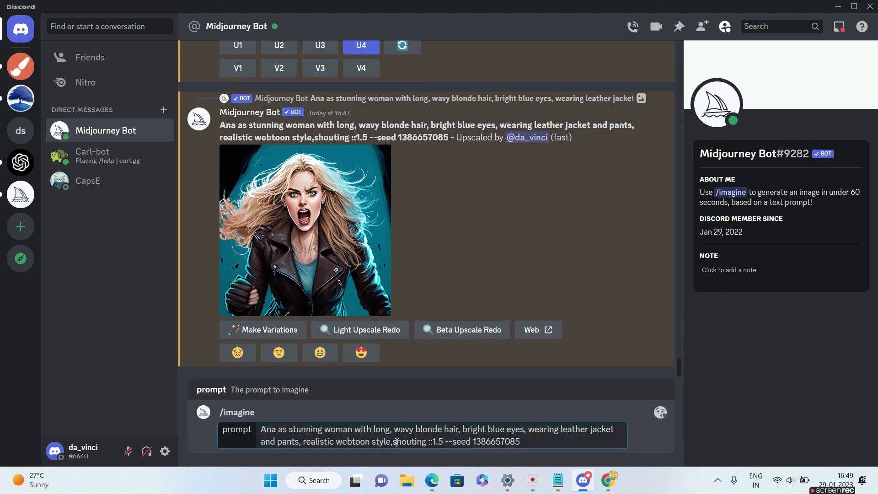
- Replace 'shouting ::1.5' with '6 panels with different dynamic poses', submit, and open the result in the browser
{"action": "left_click", "coordinate": [444, 442]}
{"action": "key", "text": "BackSpace"}
{"action": "key", "text": "BackSpace"}
{"action": "key", "text": "BackSpace"}
{"action": "key", "text": "BackSpace"}
{"action": "key", "text": "BackSpace"}
{"action": "key", "text": "BackSpace"}
{"action": "key", "text": "BackSpace"}
{"action": "key", "text": "BackSpace"}
{"action": "key", "text": "BackSpace"}
{"action": "key", "text": "BackSpace"}
{"action": "key", "text": "BackSpace"}
{"action": "key", "text": "BackSpace"}
{"action": "key", "text": "BackSpace"}
{"action": "key", "text": "BackSpace"}
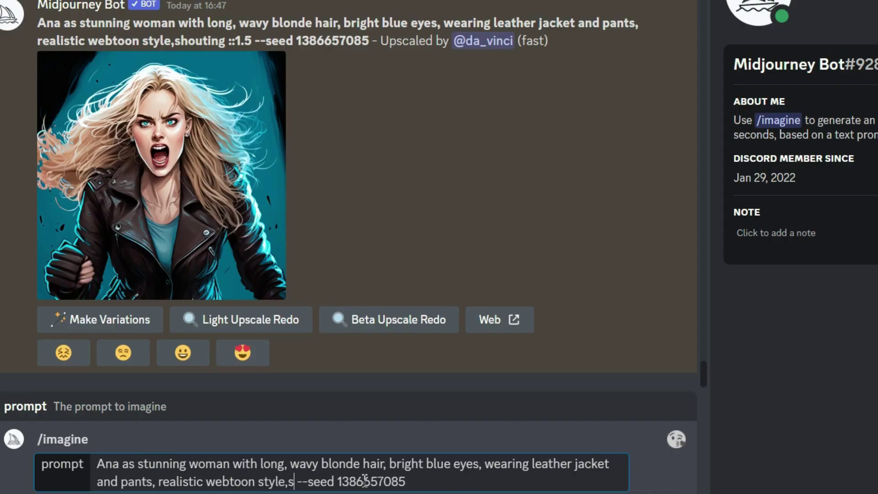
{"action": "type", "text": "6 panels"}
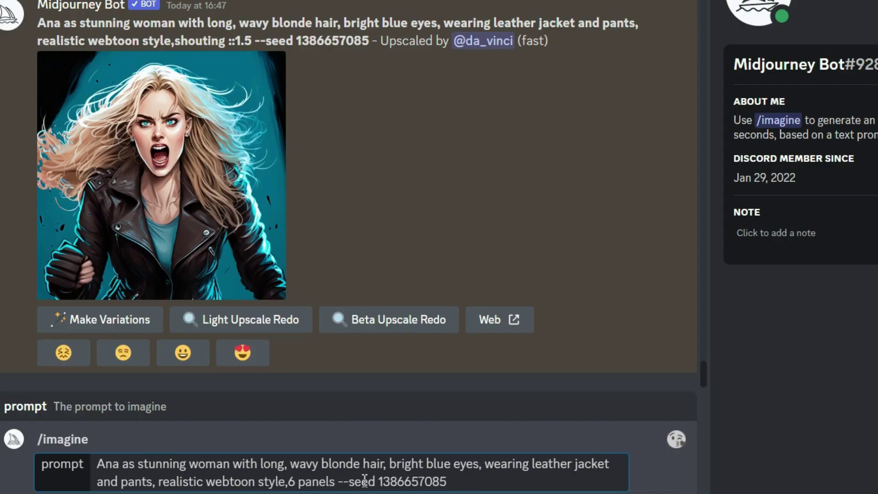
{"action": "type", "text": " with different dynamic poses"}
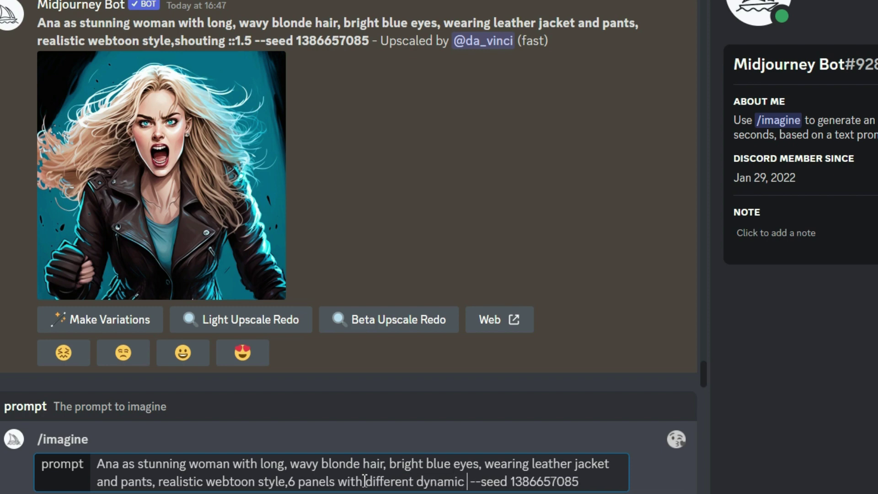
{"action": "key", "text": "Return"}
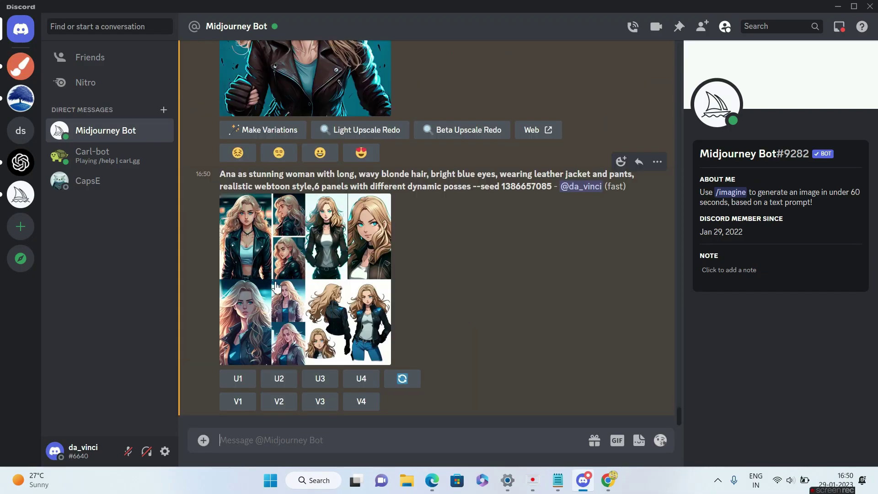
{"action": "left_click", "coordinate": [350, 352]}
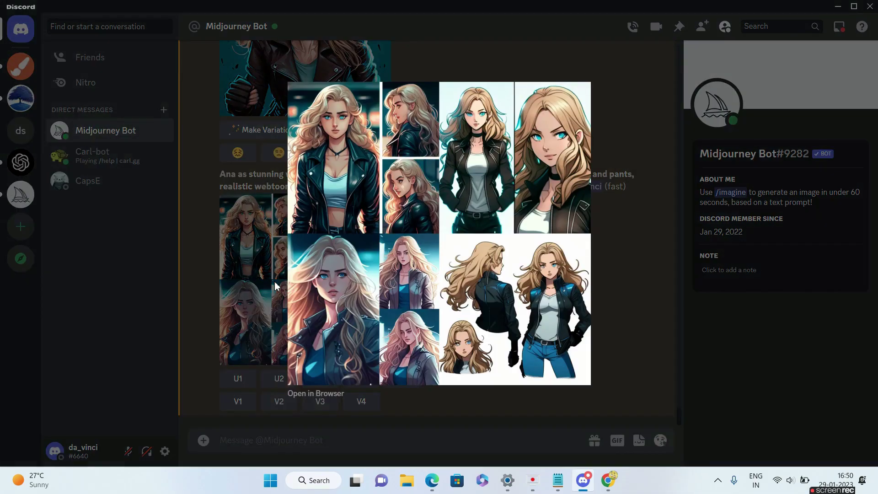
{"action": "left_click", "coordinate": [341, 393]}
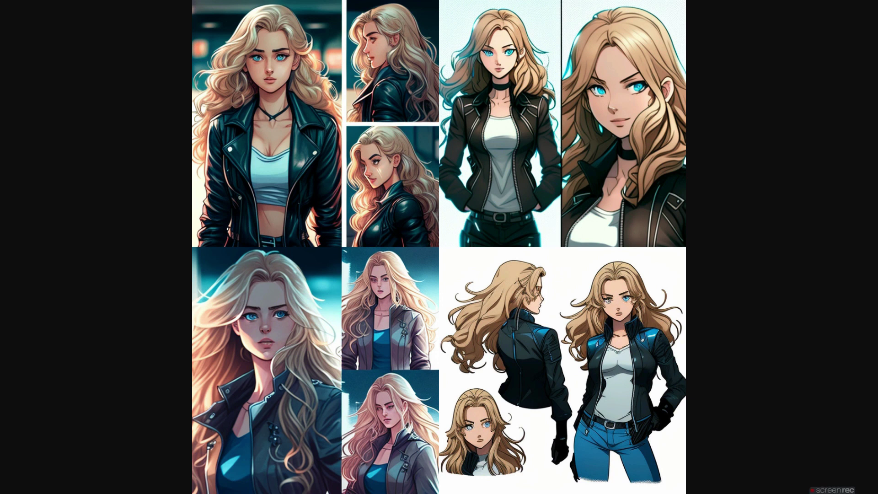
- Start a new /imagine with the pasted Ana prompt and delete its ::1.5 weight
{"action": "key", "text": "alt+Tab"}
{"action": "left_click", "coordinate": [386, 441]}
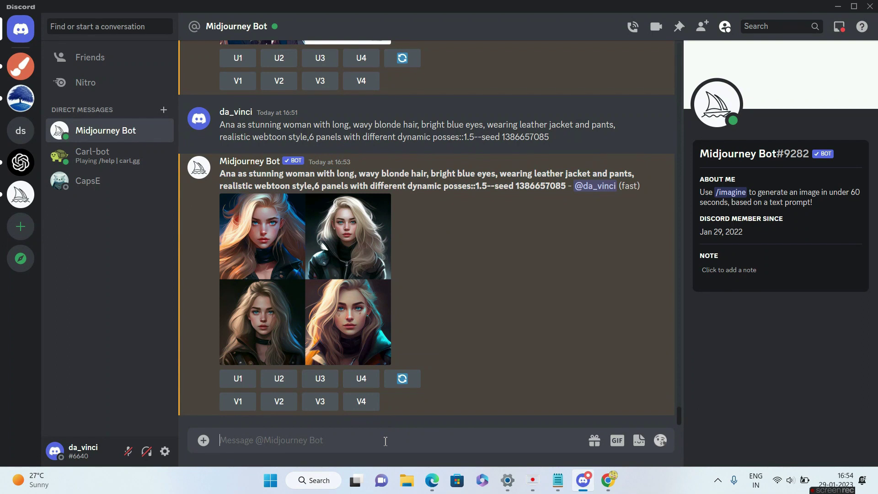
{"action": "type", "text": "/imag"}
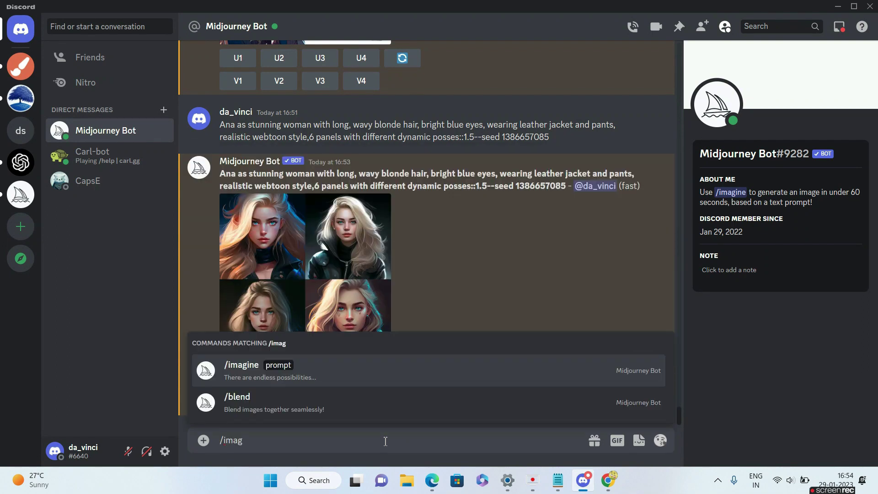
{"action": "key", "text": "Tab"}
{"action": "key", "text": "ctrl+v"}
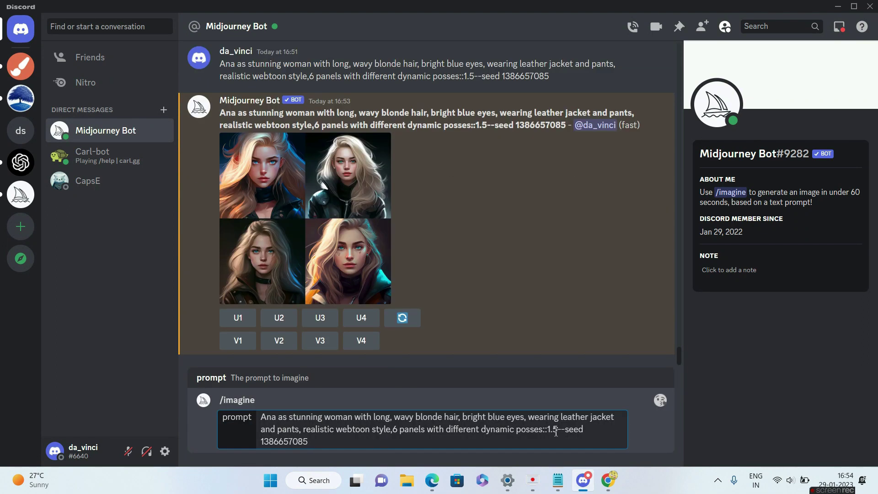
{"action": "left_click", "coordinate": [558, 431]}
{"action": "key", "text": "BackSpace"}
{"action": "key", "text": "BackSpace"}
{"action": "key", "text": "BackSpace"}
{"action": "key", "text": "BackSpace"}
{"action": "key", "text": "BackSpace"}
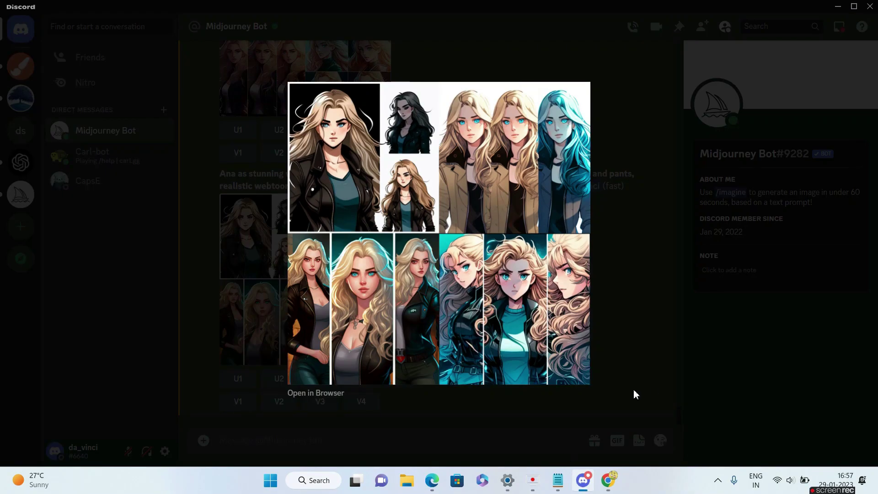
- Change the prompt to 4 panels, add 'and emotions' after the poses phrase, and send it
{"action": "left_click", "coordinate": [654, 390]}
{"action": "key", "text": "ctrl+v"}
{"action": "left_click", "coordinate": [357, 456]}
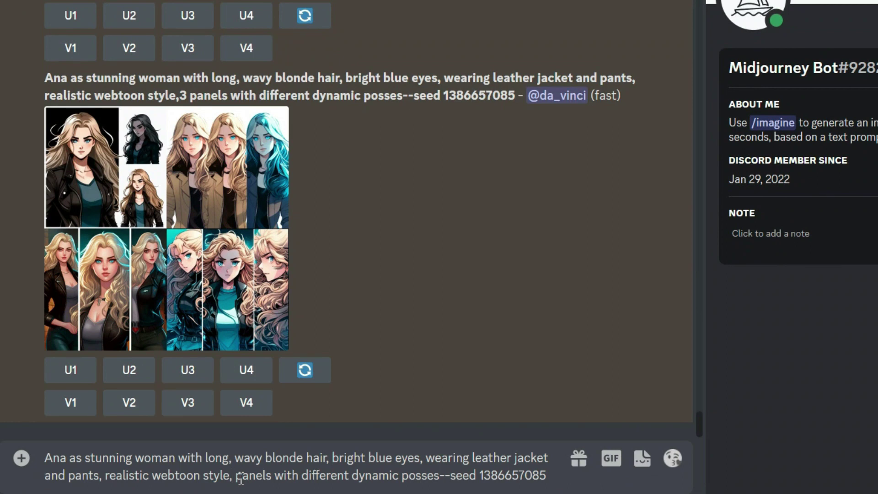
{"action": "type", "text": "4"}
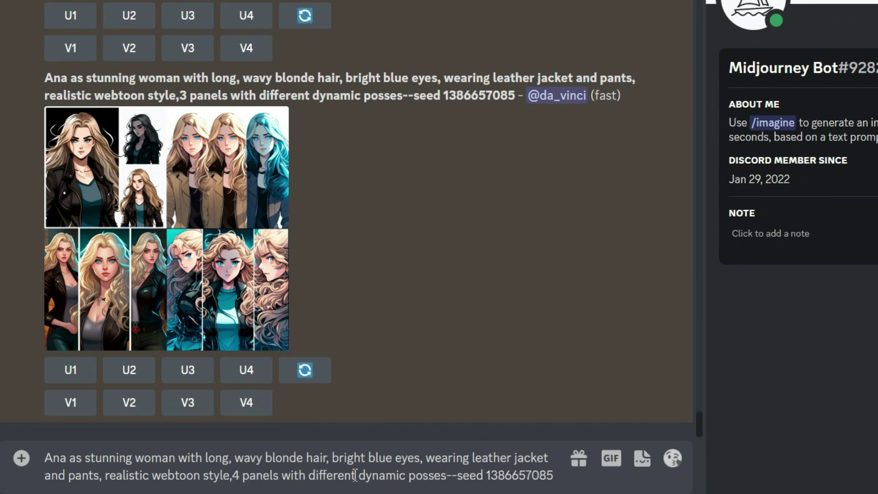
{"action": "left_click", "coordinate": [451, 480]}
{"action": "type", "text": "and emotions"}
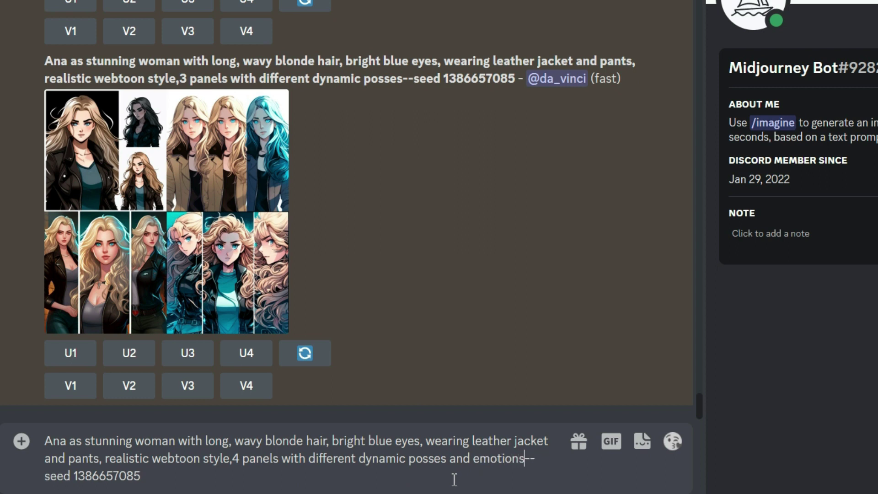
{"action": "key", "text": "End"}
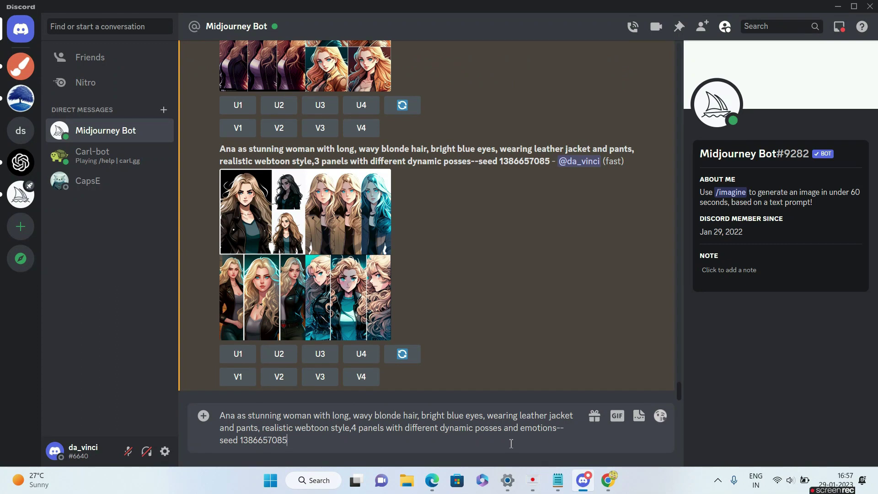
{"action": "key", "text": "Return"}
{"action": "key", "text": "alt+Tab"}
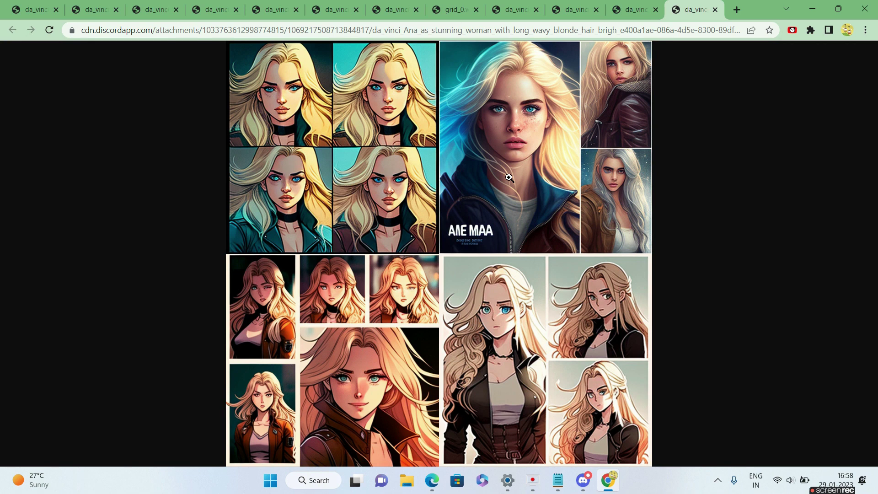
- Show the Ana pose sheet image full screen in Chrome with F11
{"action": "key", "text": "F11"}
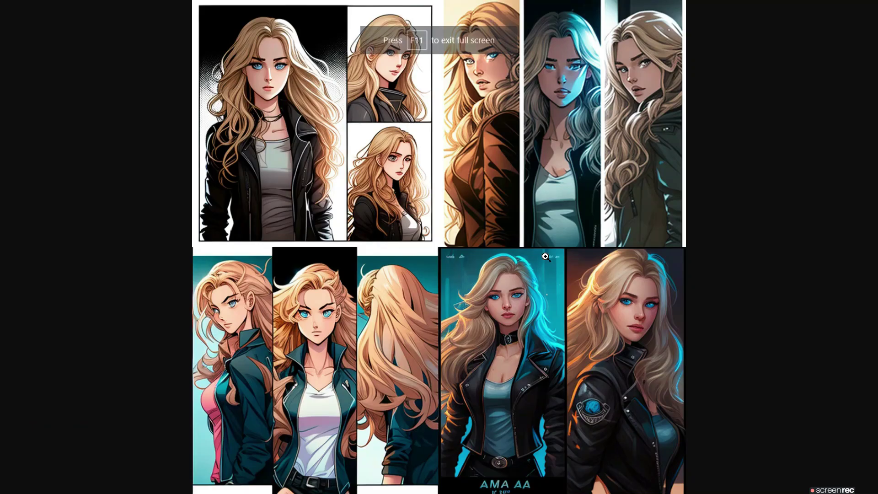